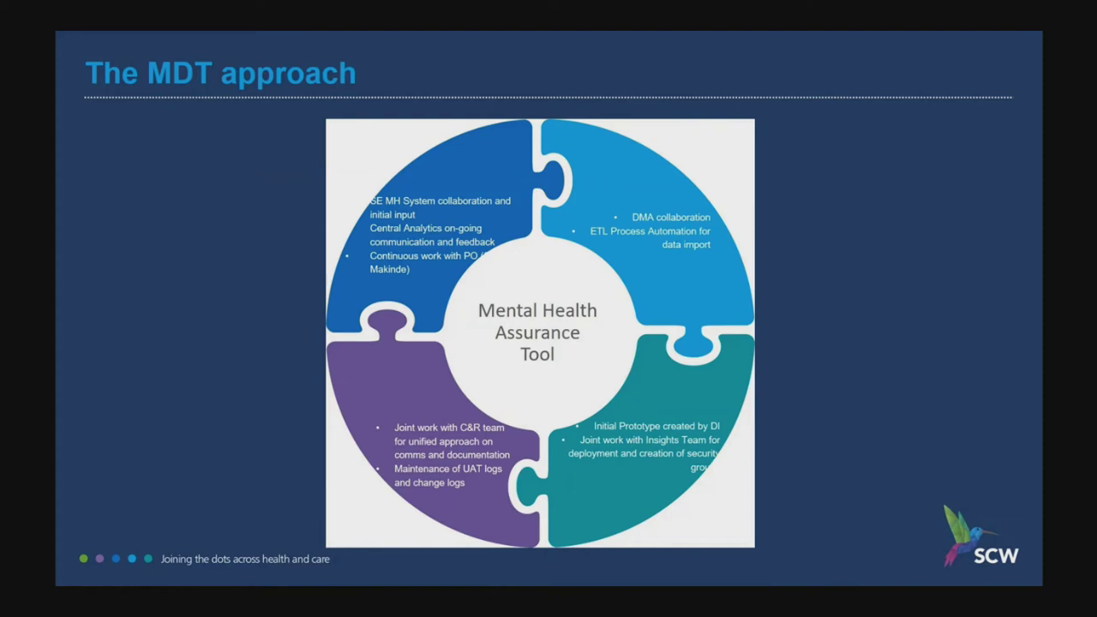
Step: Advance to 'The end result' slide and start switching away from PowerPoint
key("Right")
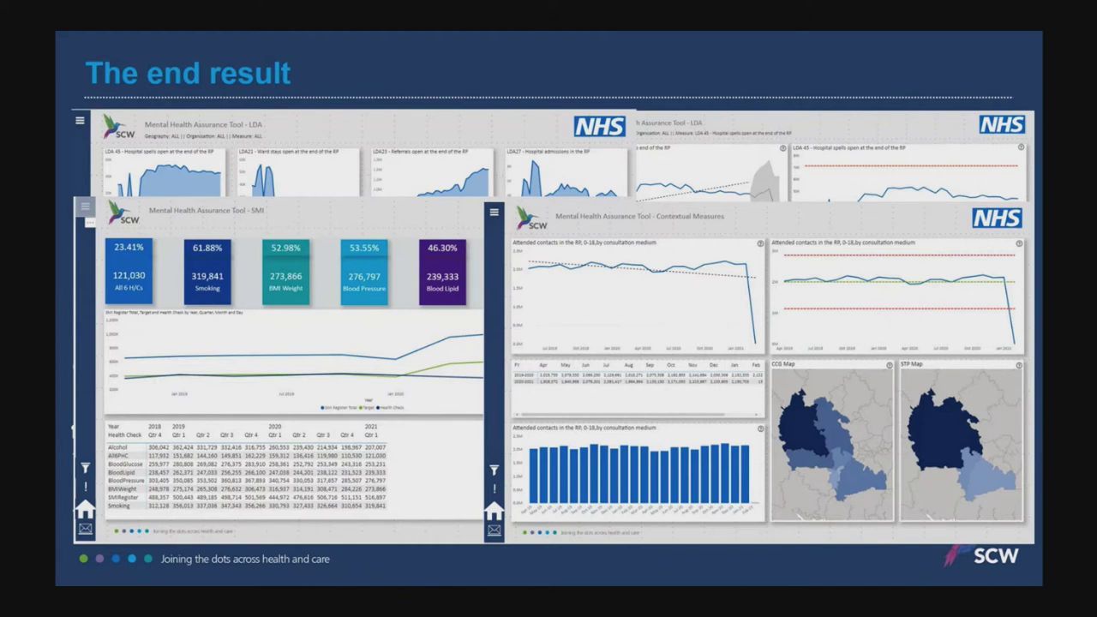
key("alt+Tab")
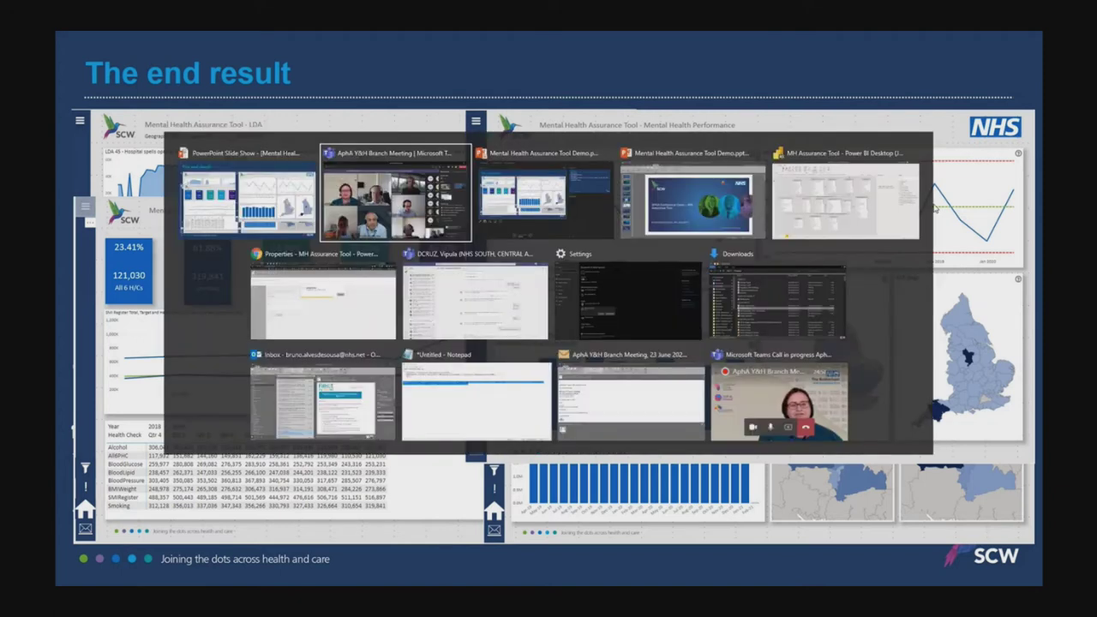
Step: Switch to the Power BI Desktop window showing the MH Assurance Tool data model
key("alt+Tab")
key("alt+Tab")
key("alt+Tab")
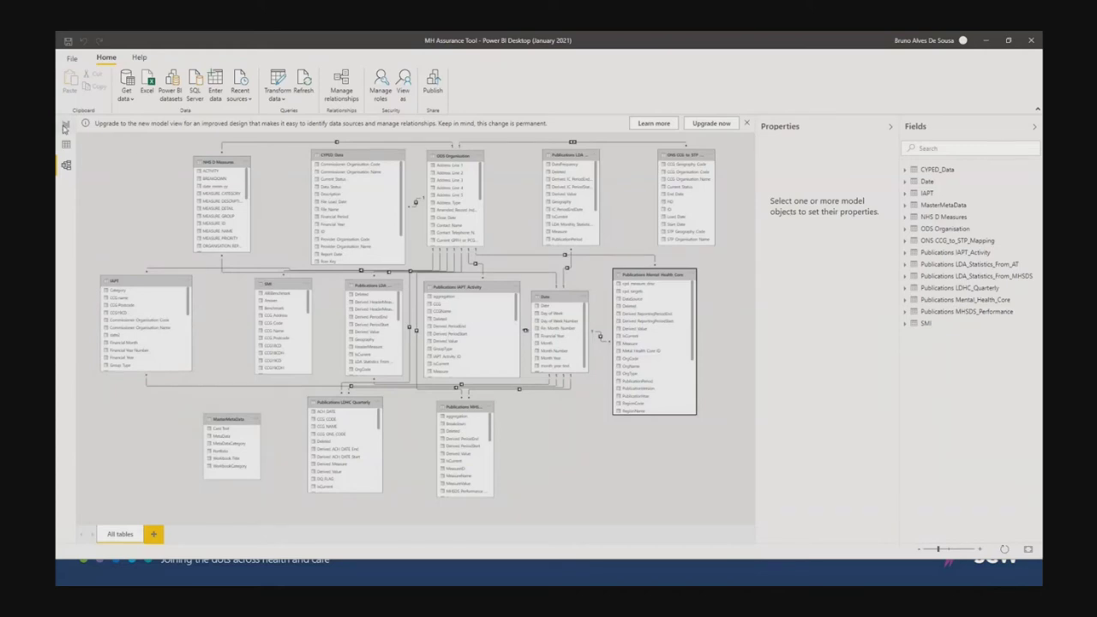
Step: Show the report's Notes page with its navigation panel of report sections expanded
left_click(65, 125)
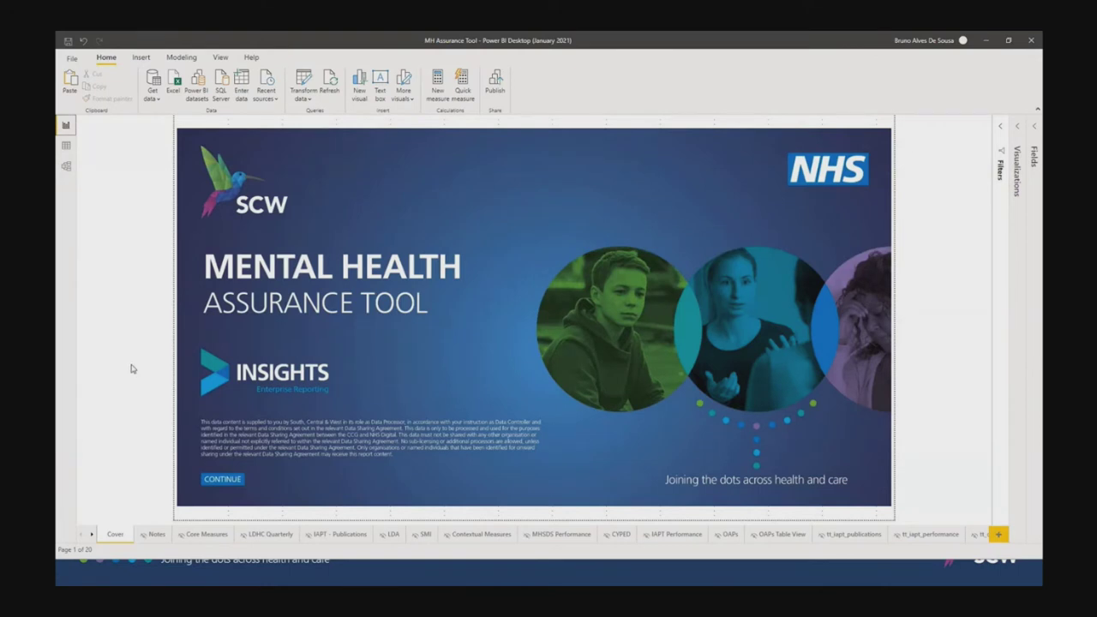
left_click(212, 480, "ctrl")
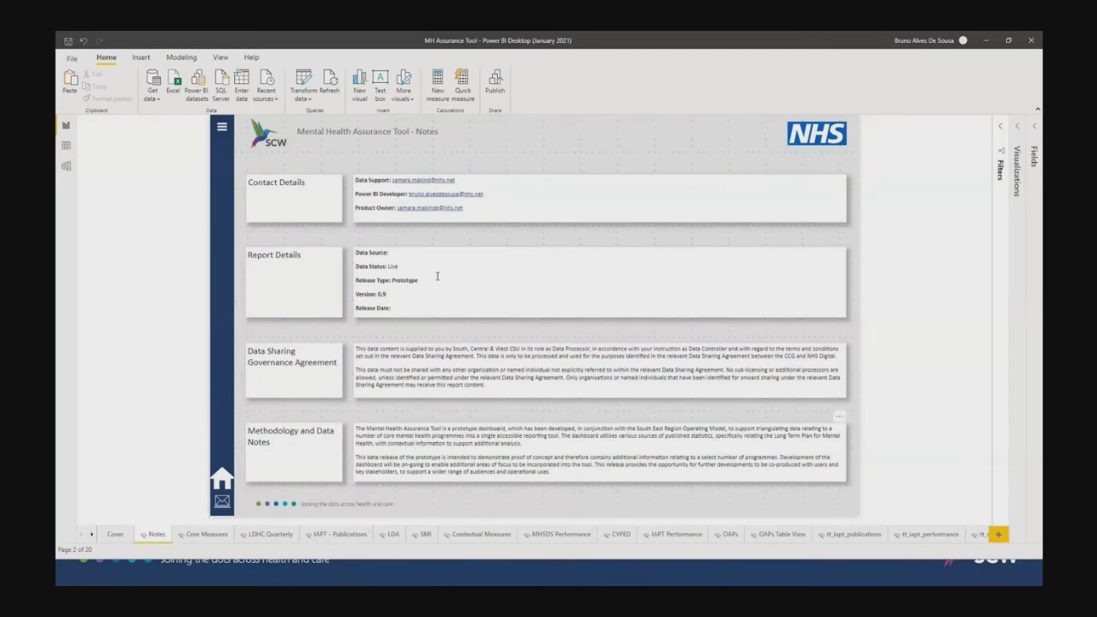
left_click(222, 129)
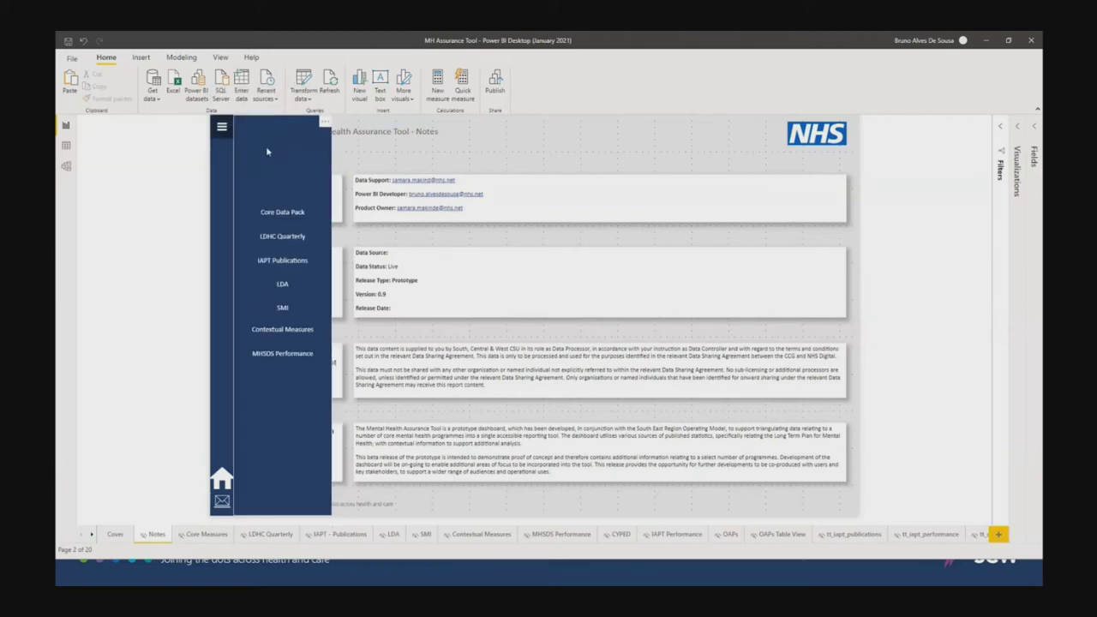
Step: Open the Core Data Pack's Core Measures page and review its 15 KPI tiles
left_click(282, 214)
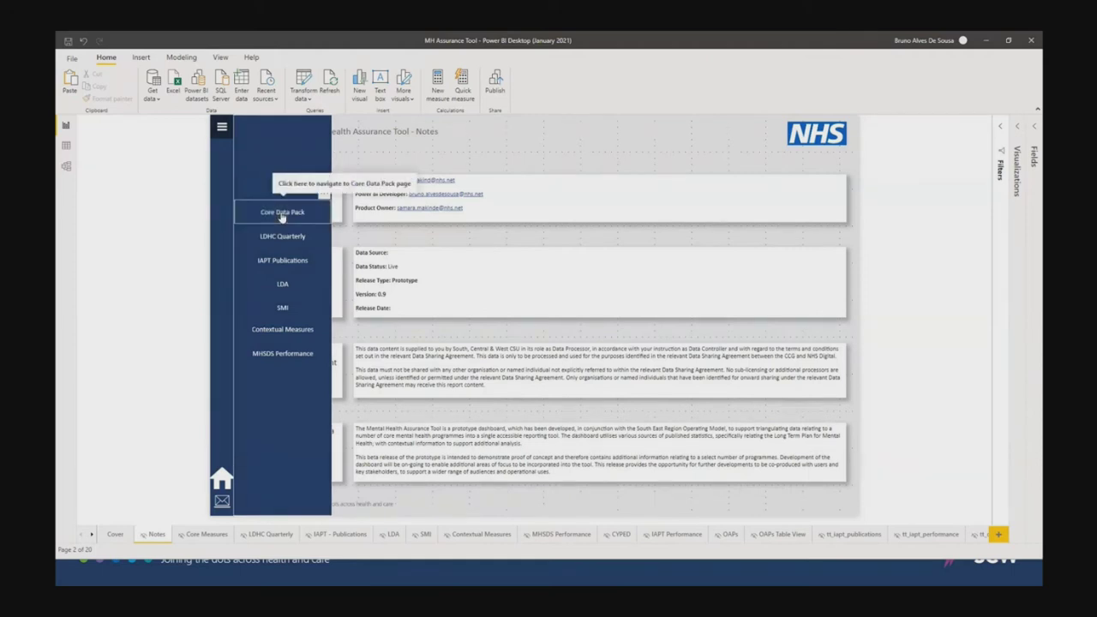
left_click(282, 216, "ctrl")
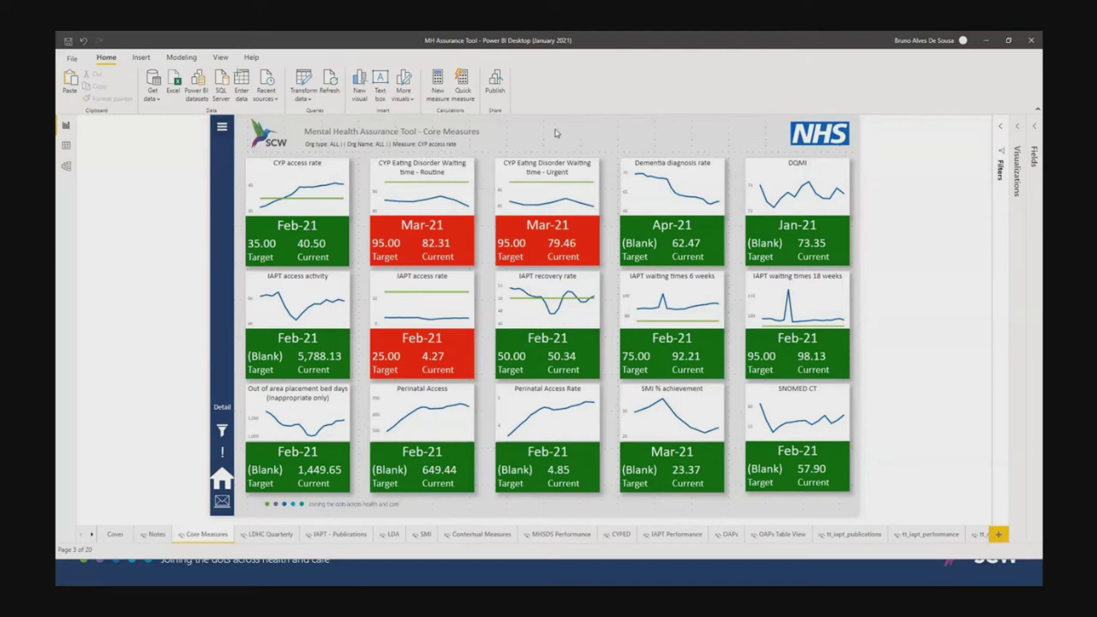
mouse_move(448, 288)
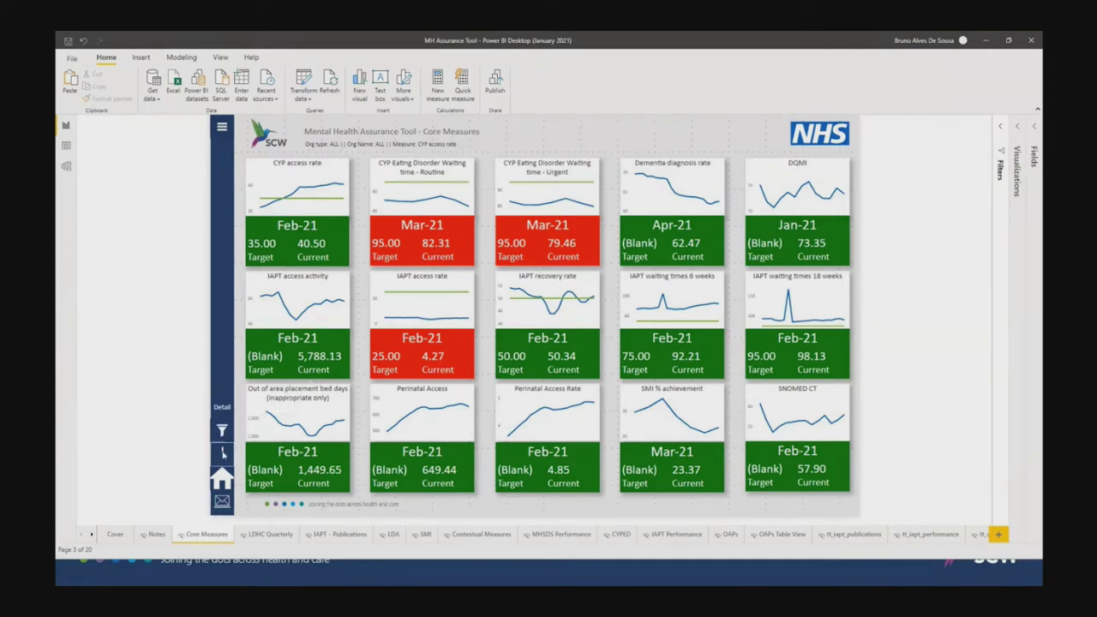
mouse_move(223, 454)
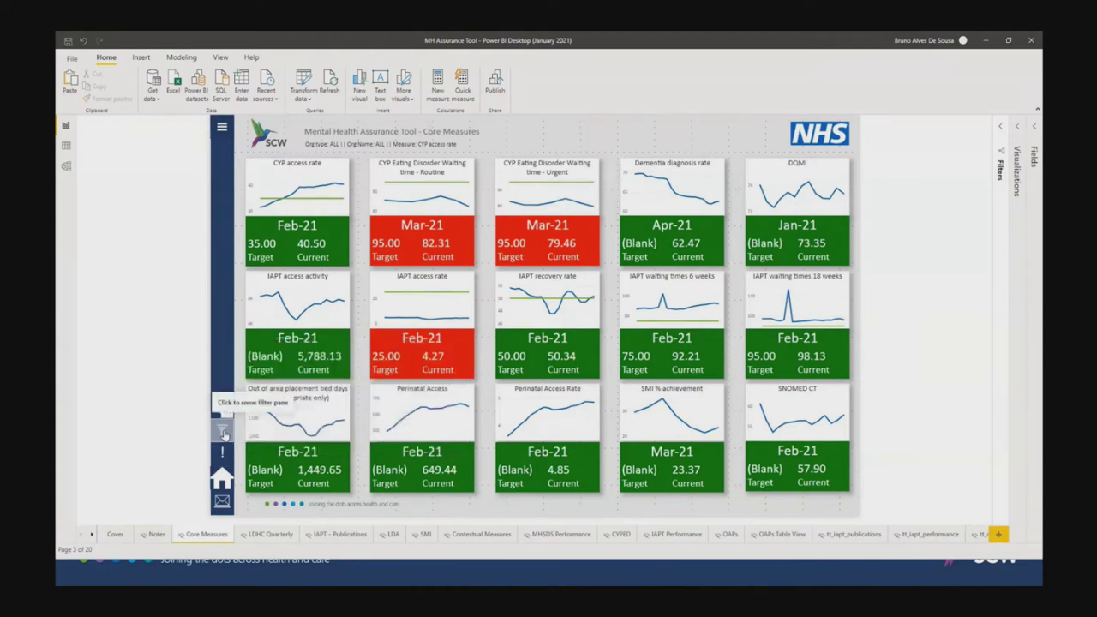
left_click(223, 433)
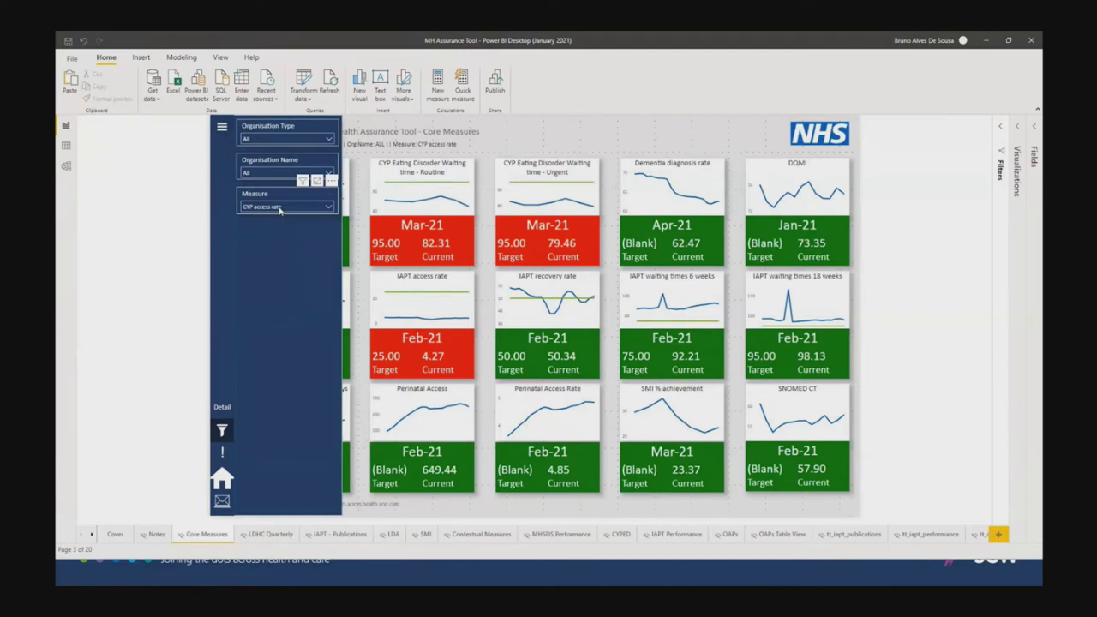
left_click(221, 431)
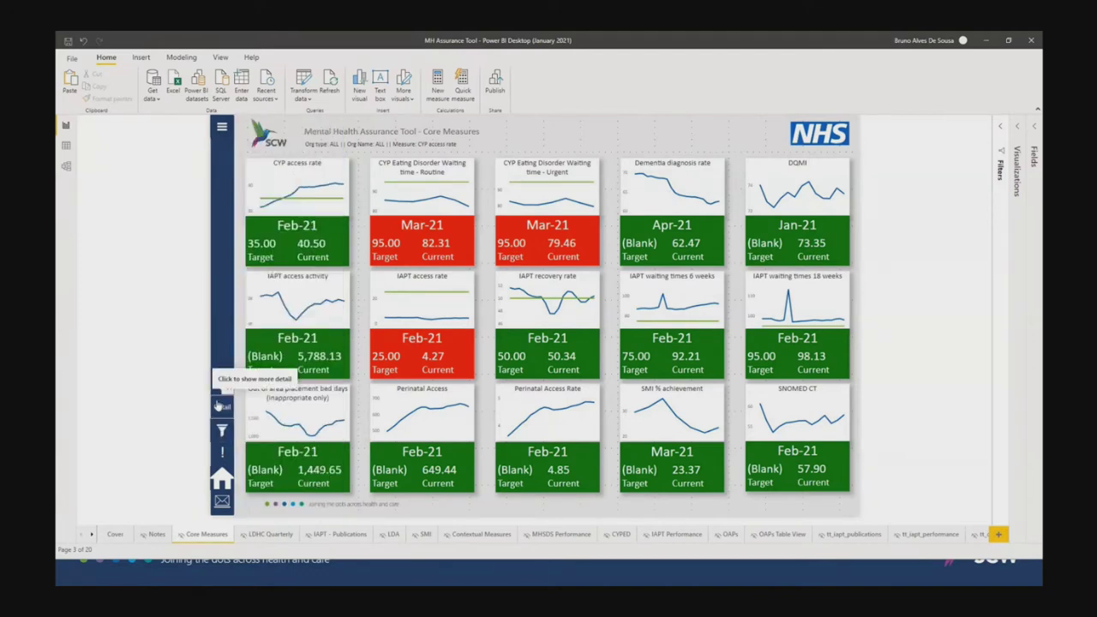
Step: In the detailed view, try the Routine, Urgent and Data Quality Consistency measures
left_click(221, 408, "ctrl")
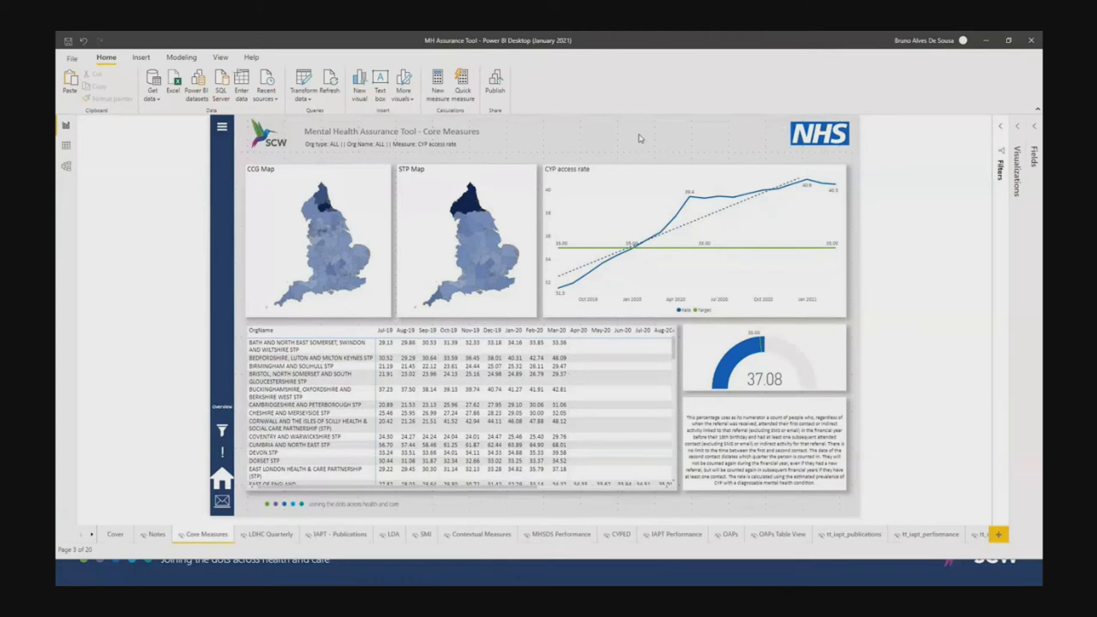
left_click(226, 433)
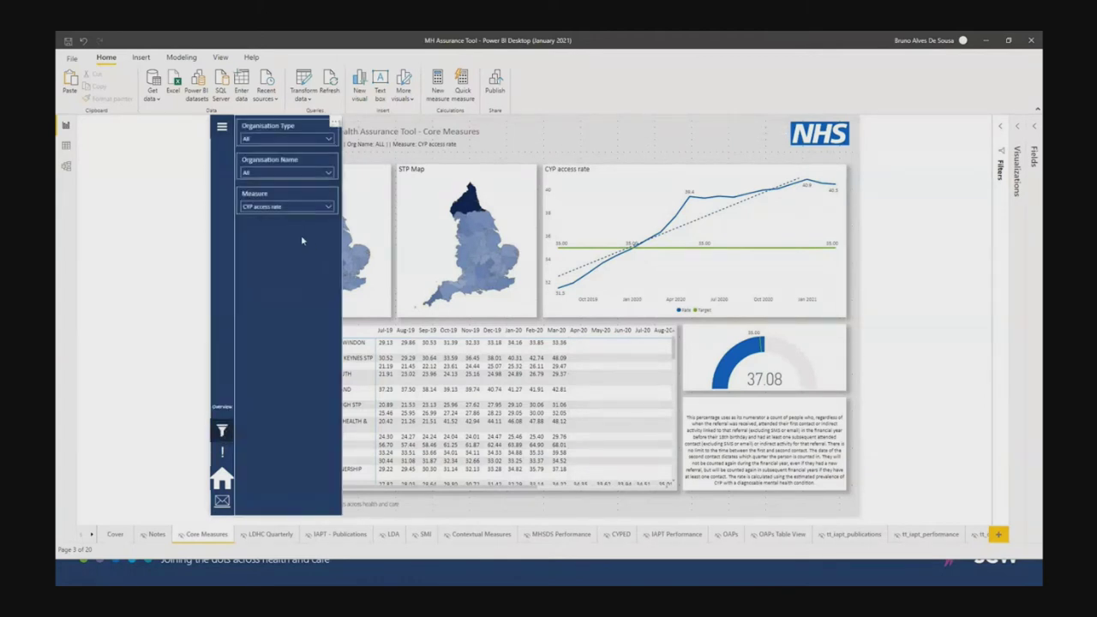
left_click(277, 208)
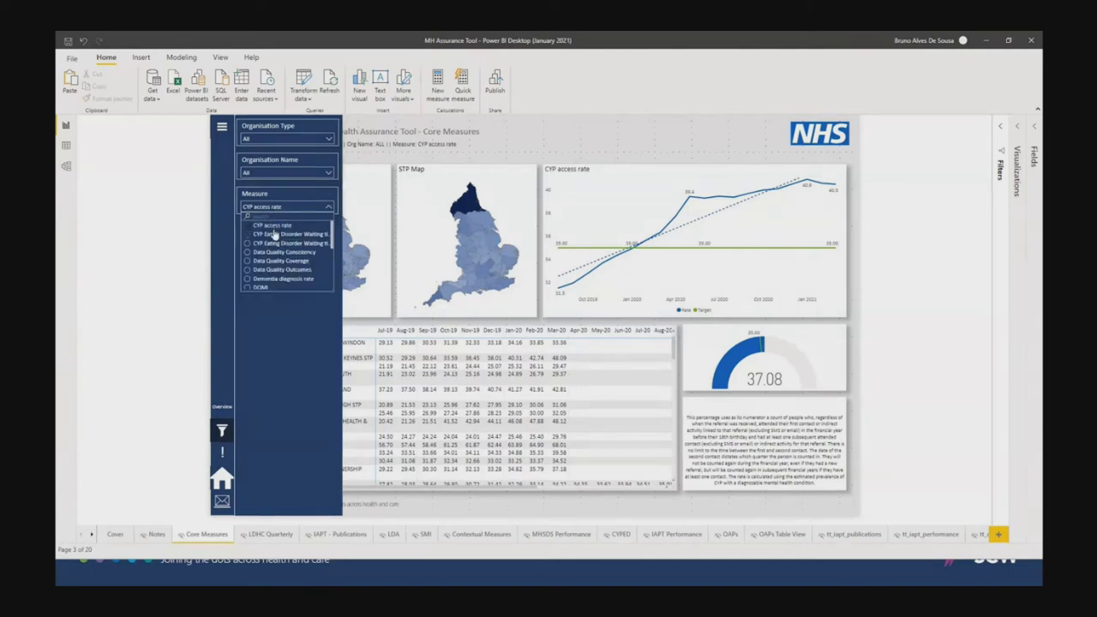
left_click(274, 233)
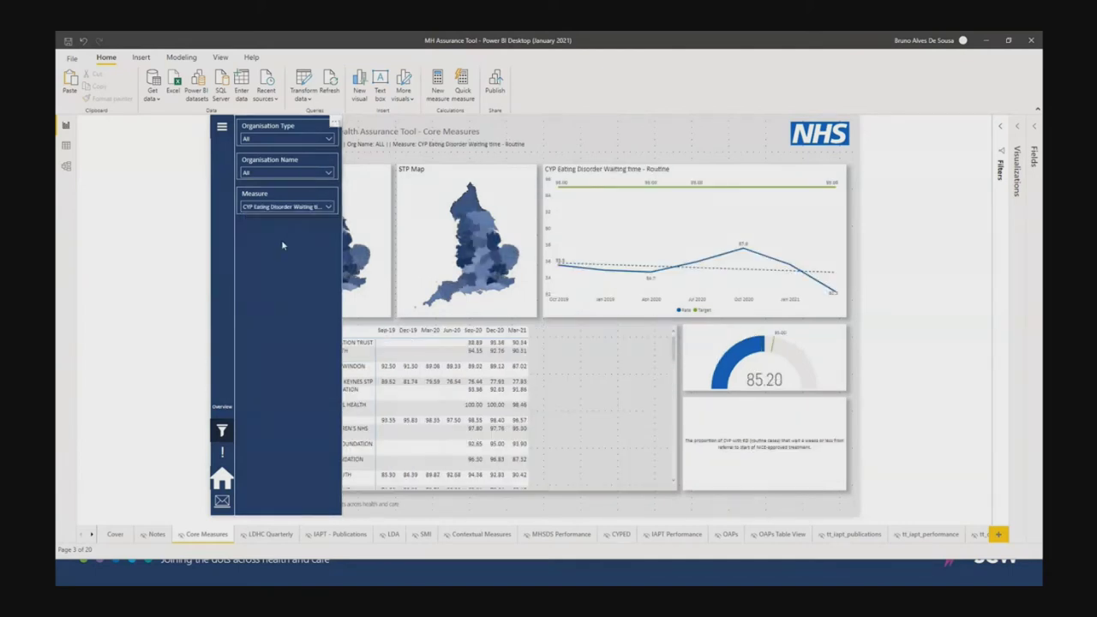
left_click(287, 207)
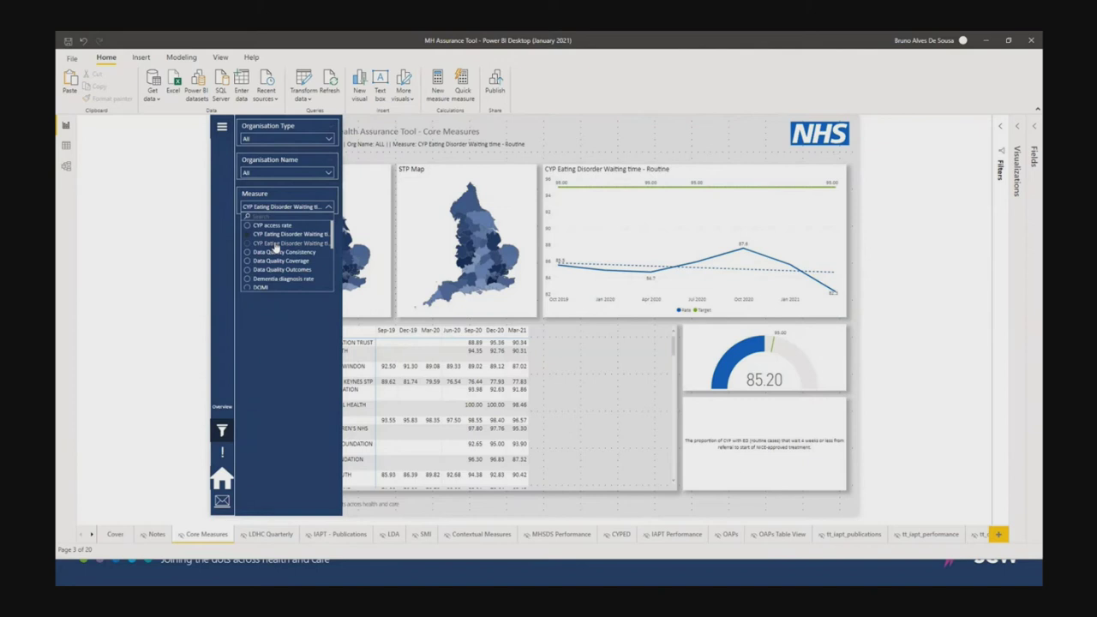
left_click(275, 244)
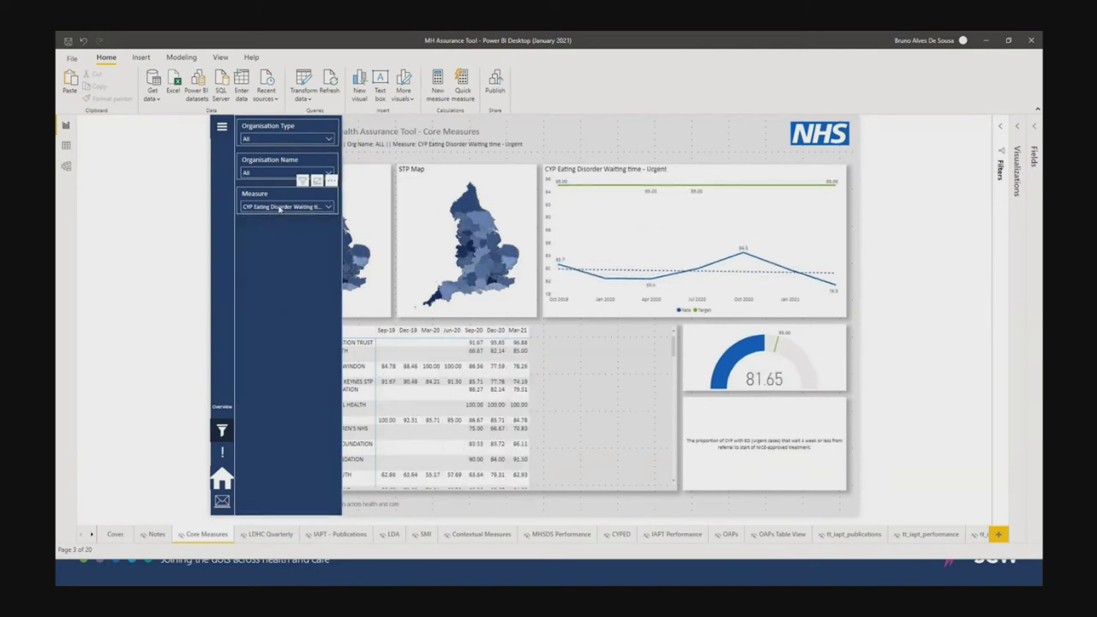
left_click(280, 208)
left_click(275, 257)
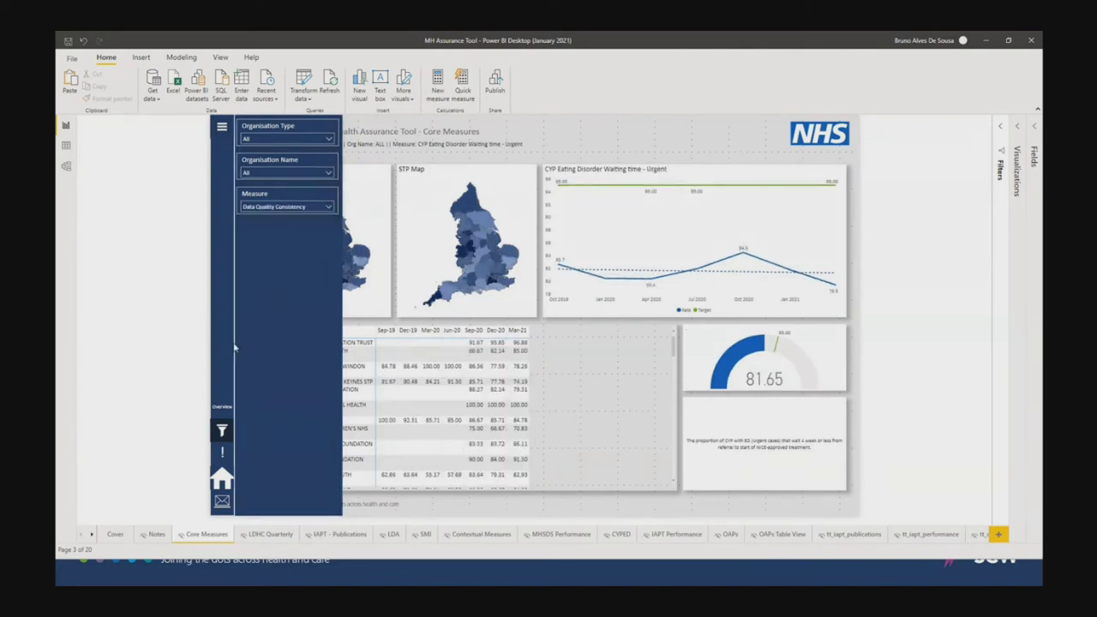
left_click(463, 214)
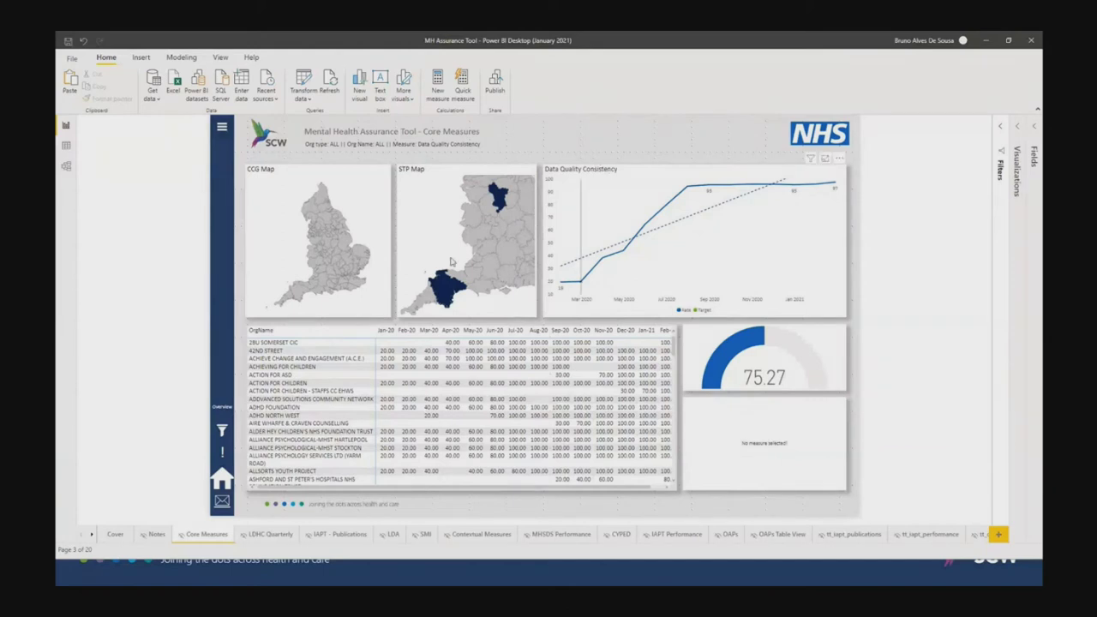
Step: Set the measure back to CYP Eating Disorder Waiting time - Routine and close the slicers
left_click(222, 430)
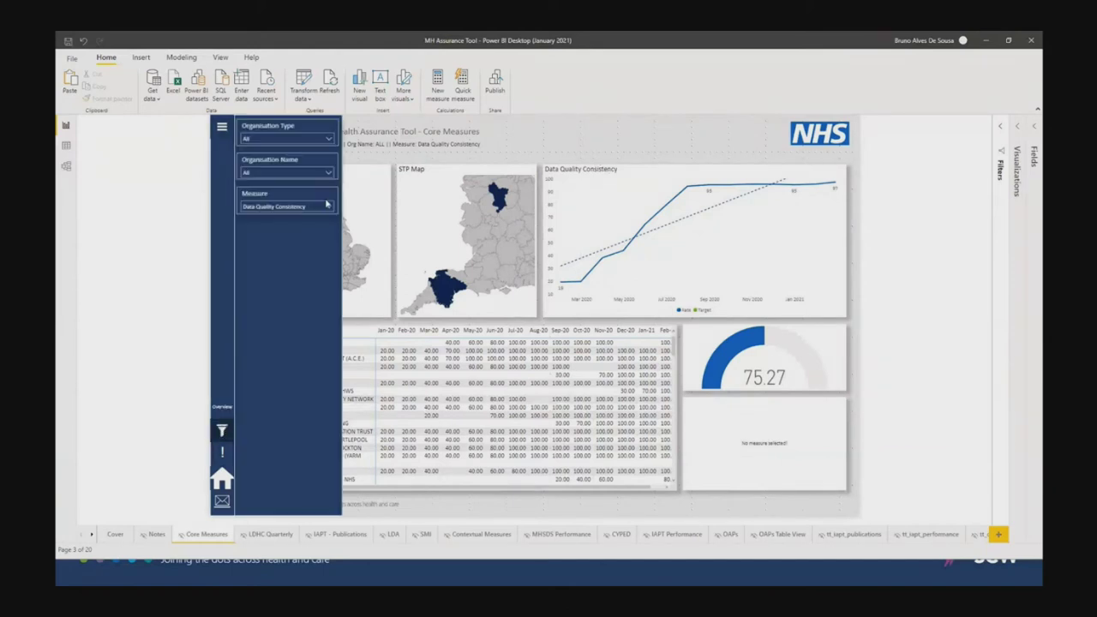
left_click(283, 212)
left_click(271, 227)
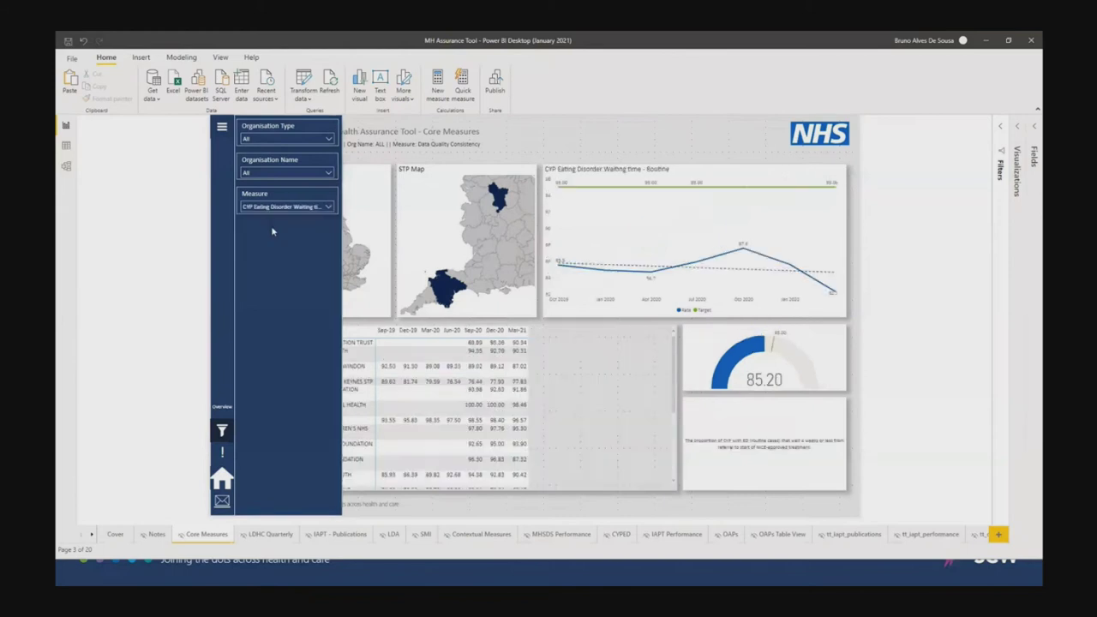
left_click(282, 212)
left_click(281, 212)
left_click(281, 211)
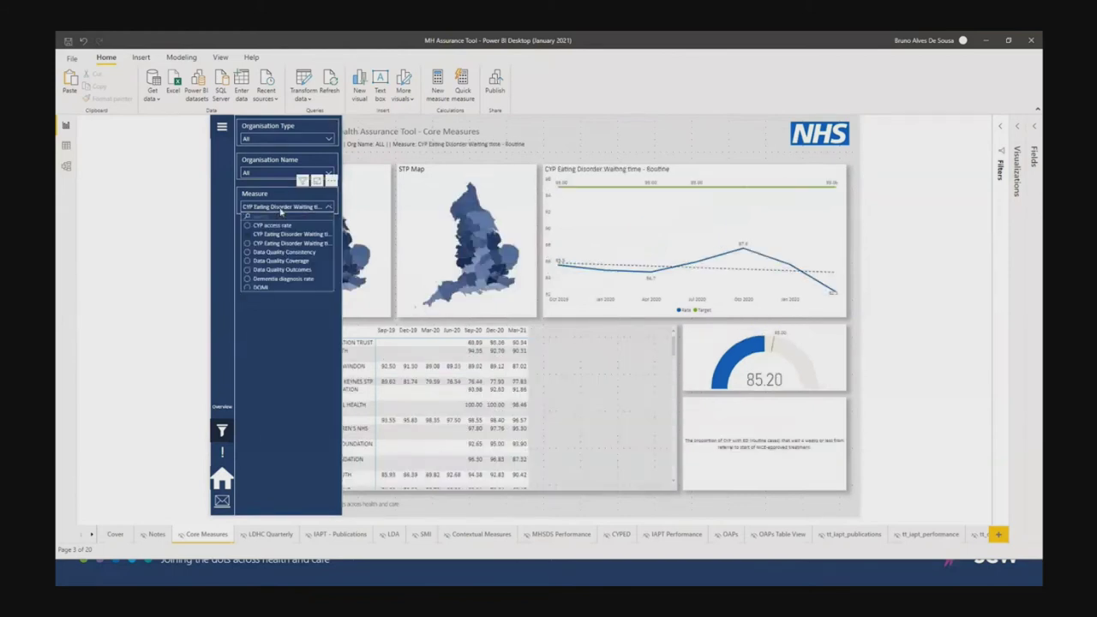
left_click(281, 212)
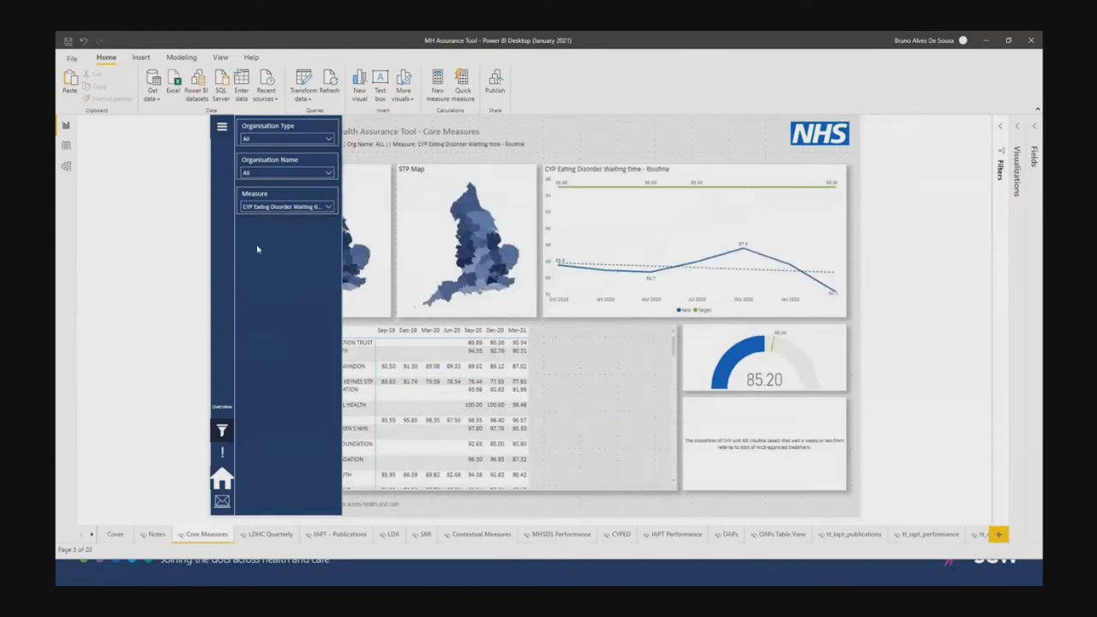
left_click(222, 430)
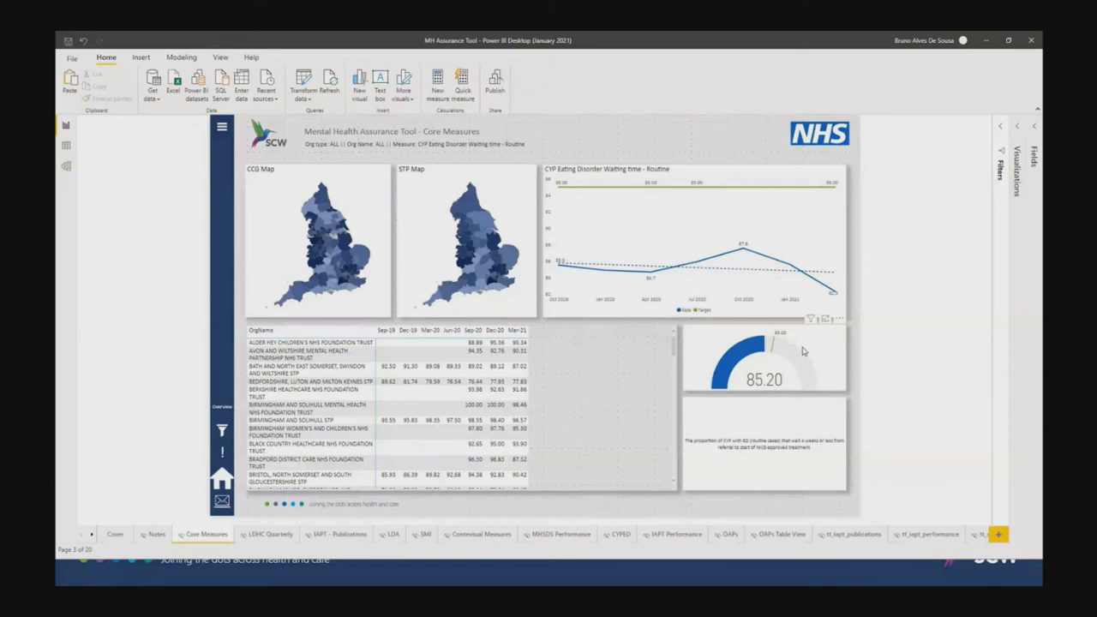
Step: Filter the organisation to Bath and North East Somerset, Swindon and Wiltshire STP
left_click(222, 430)
left_click(266, 172)
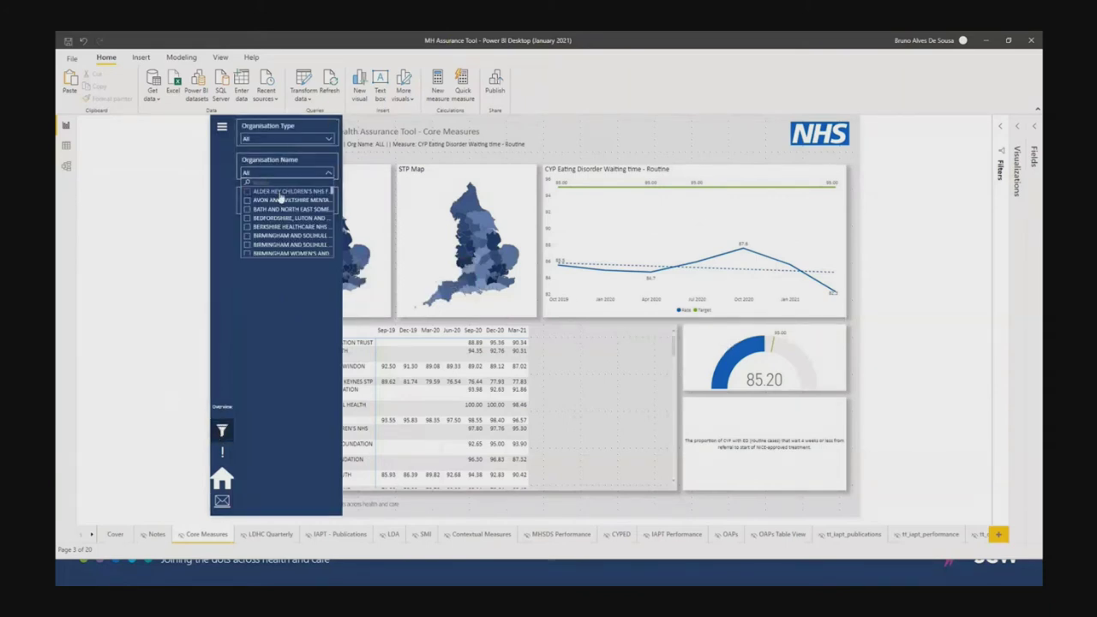
scroll(294, 224, "down", 3)
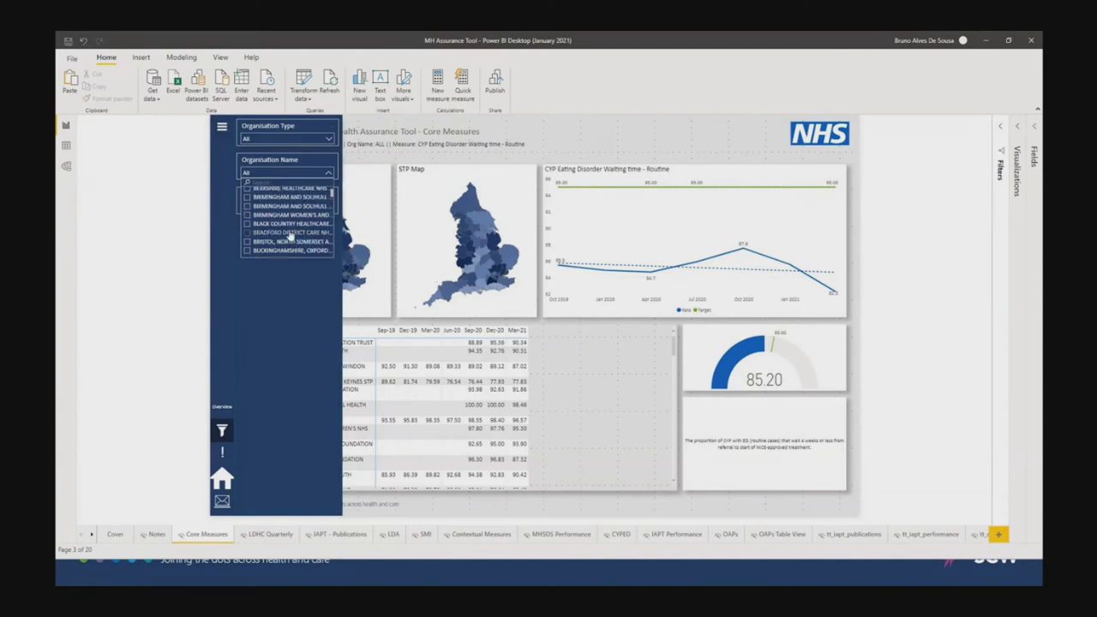
scroll(291, 227, "up", 5)
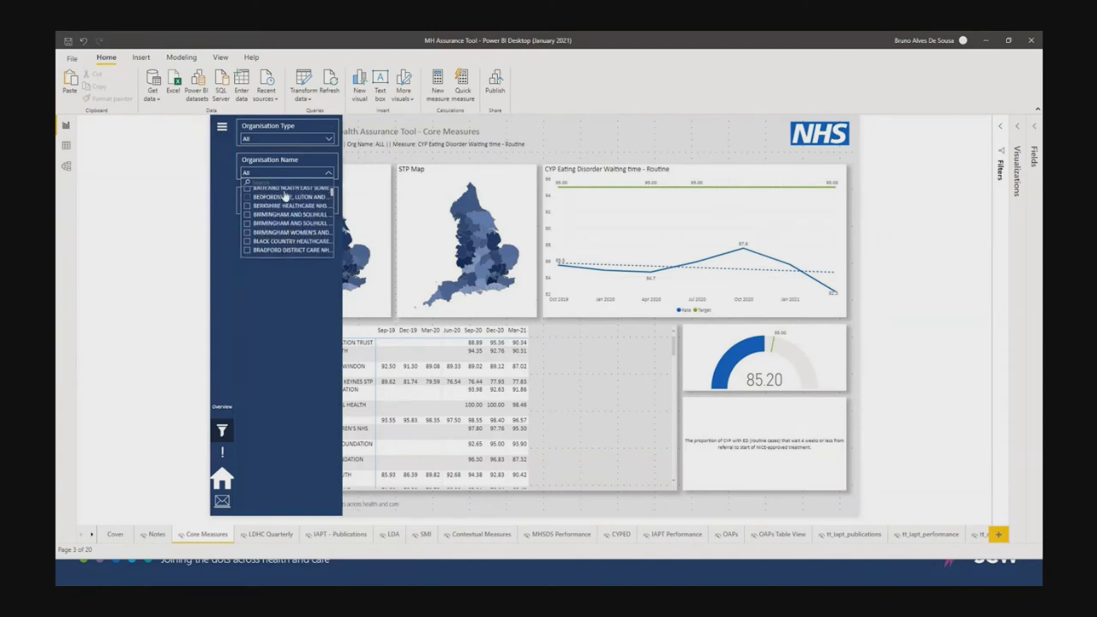
left_click(285, 209)
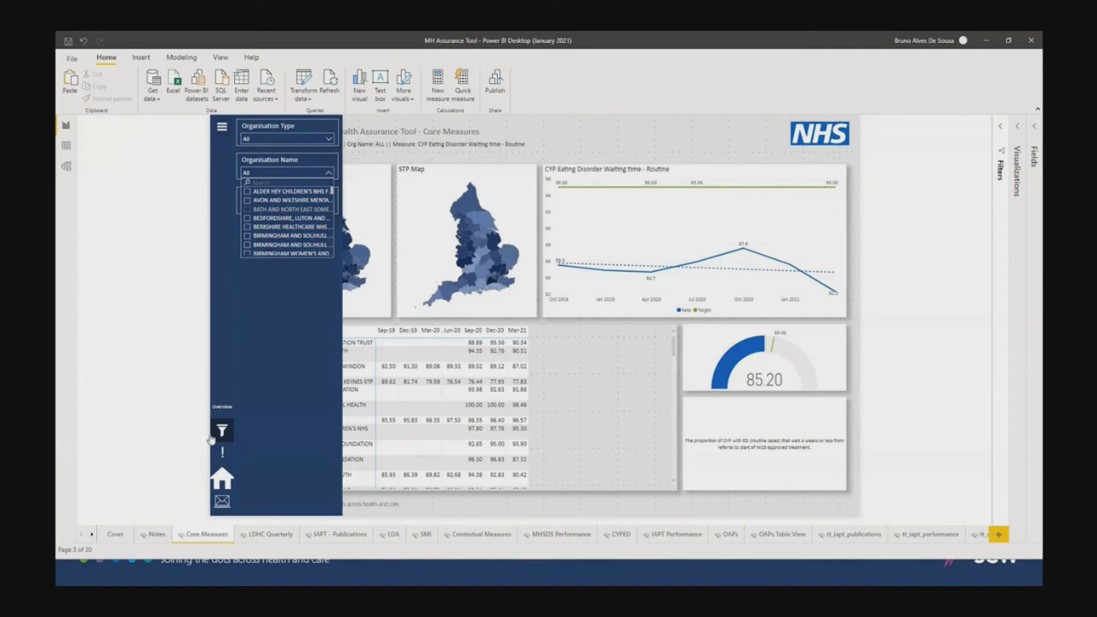
left_click(222, 431)
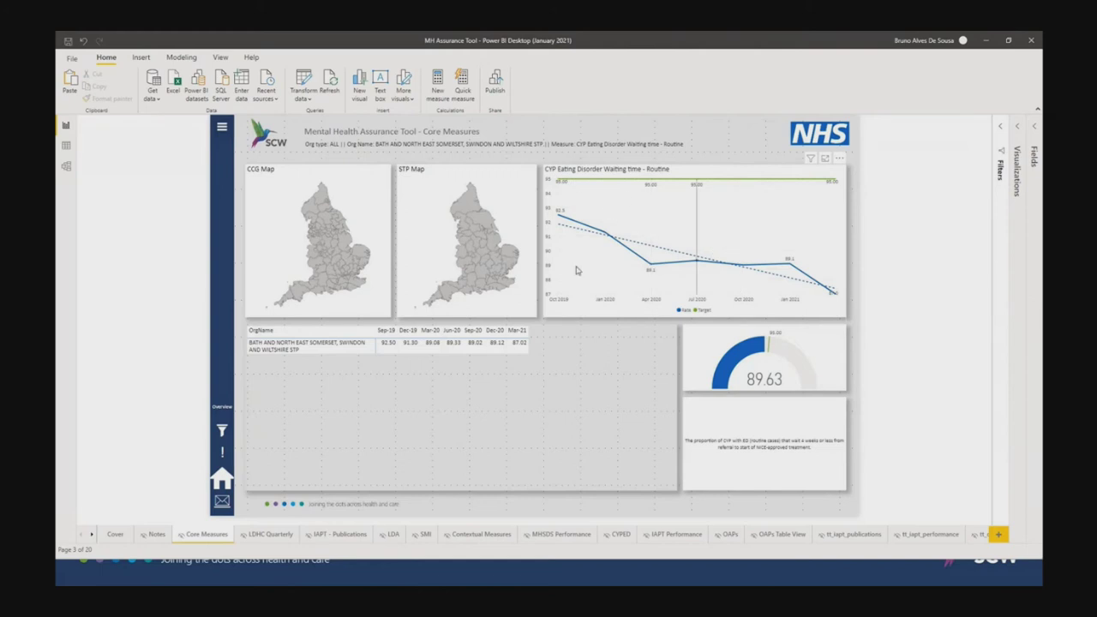
Step: Go to the LDHC Quarterly page and check its measure slicer, keeping LDHC001 (checks)
left_click(222, 128)
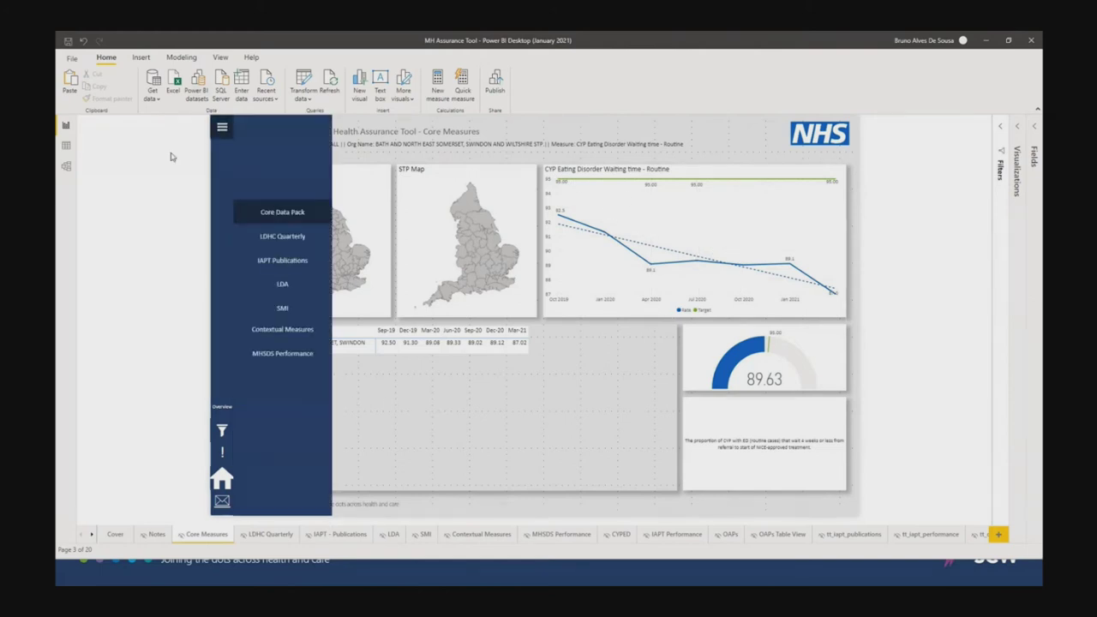
left_click(269, 234, "ctrl")
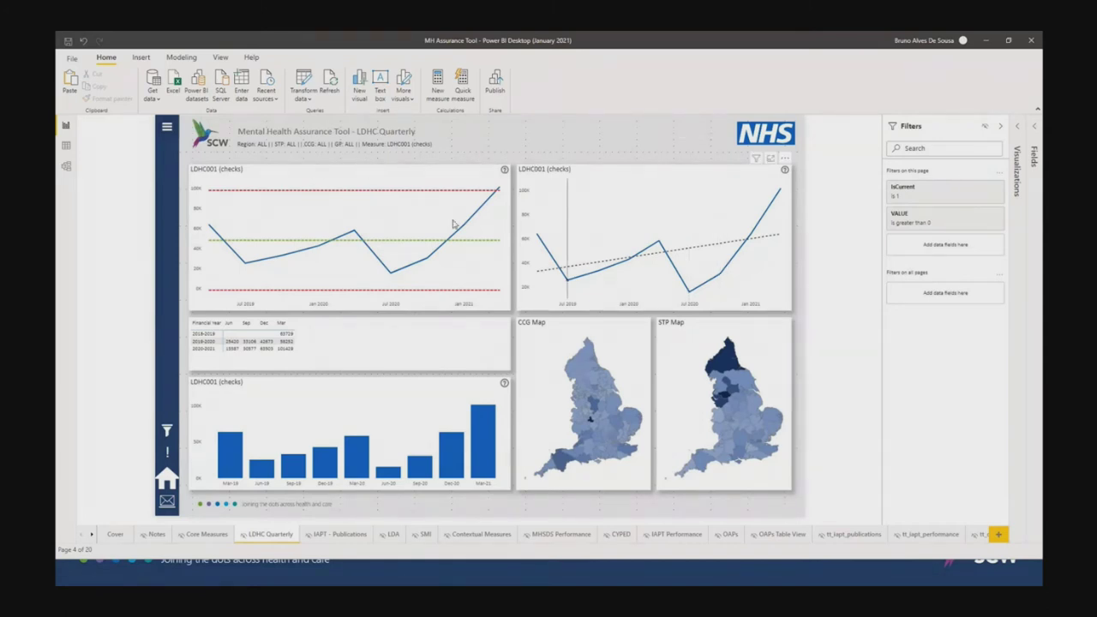
mouse_move(447, 282)
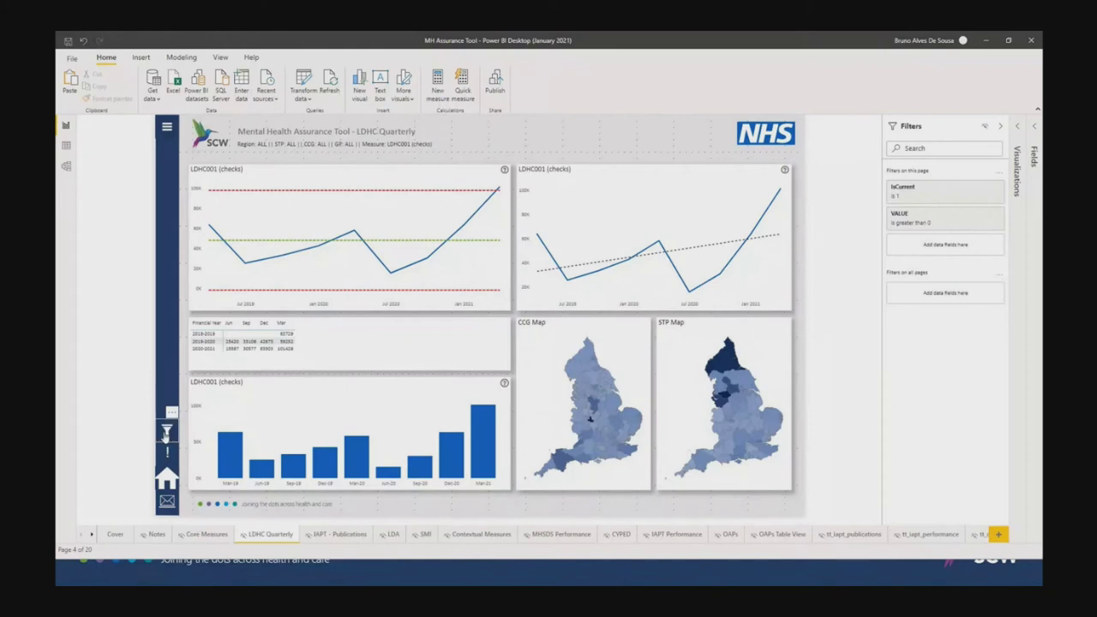
left_click(166, 430)
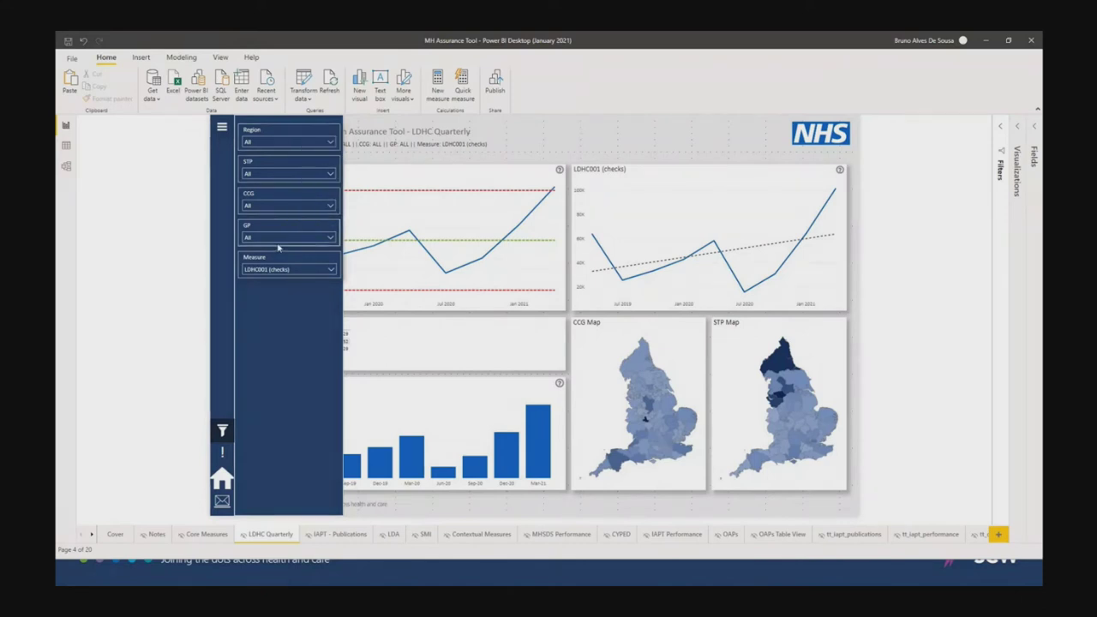
left_click(275, 270)
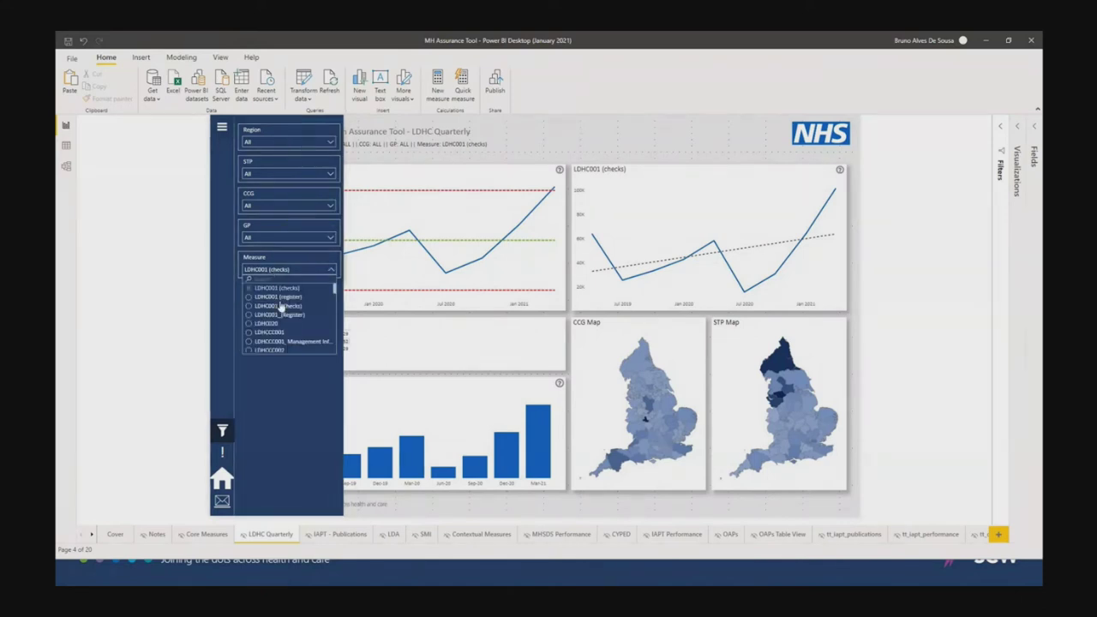
left_click(319, 273)
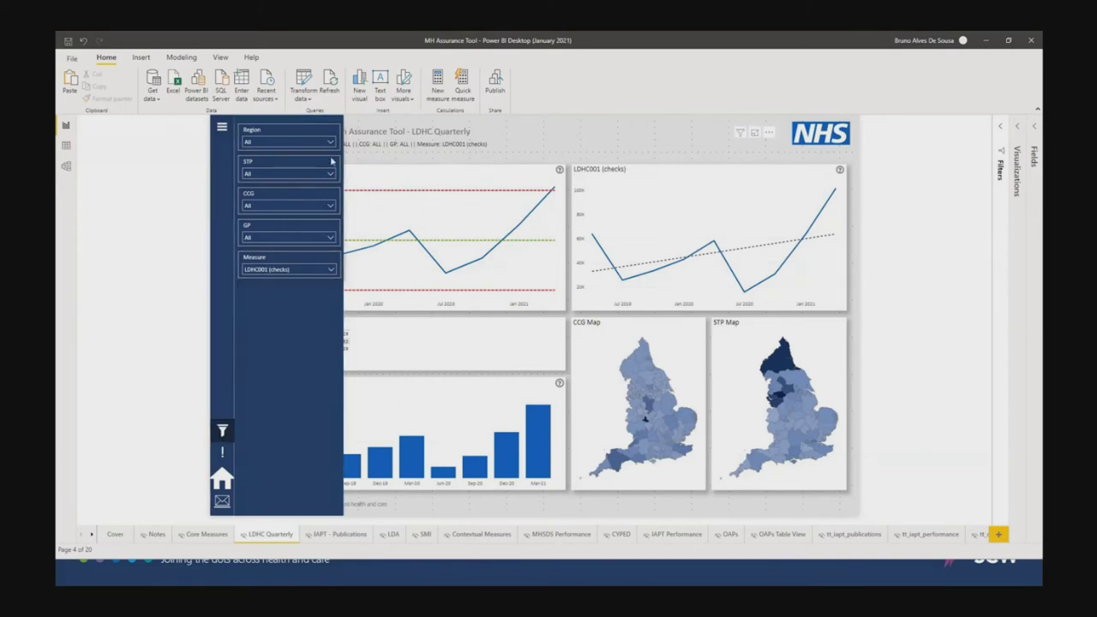
left_click(224, 429)
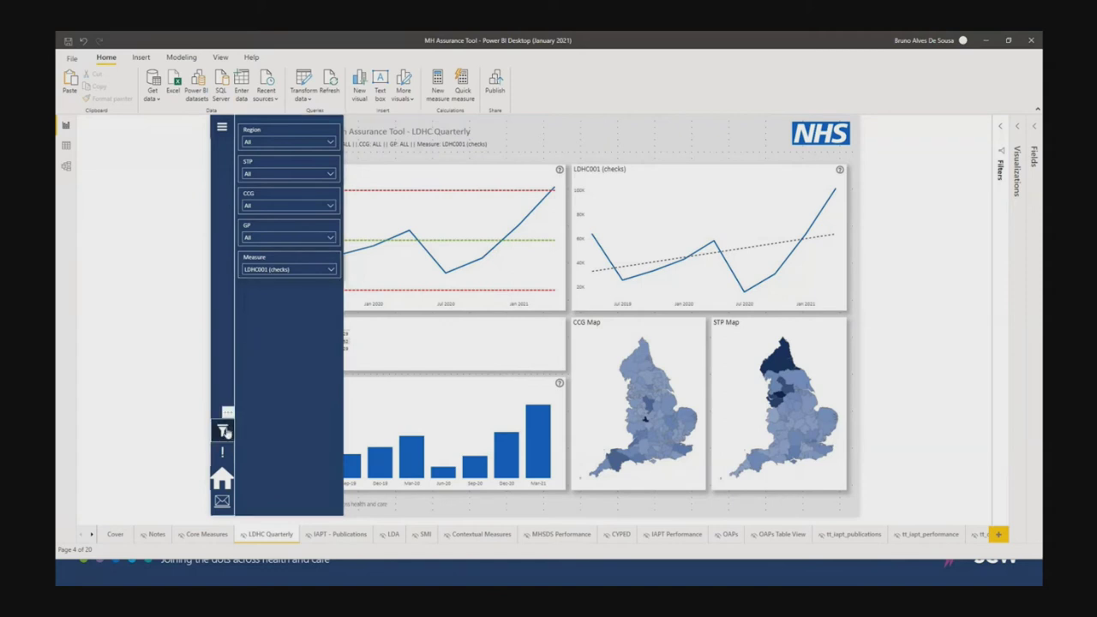
Step: Go to the IAPT Publications page and briefly show, then hide, its slicers
left_click(222, 133)
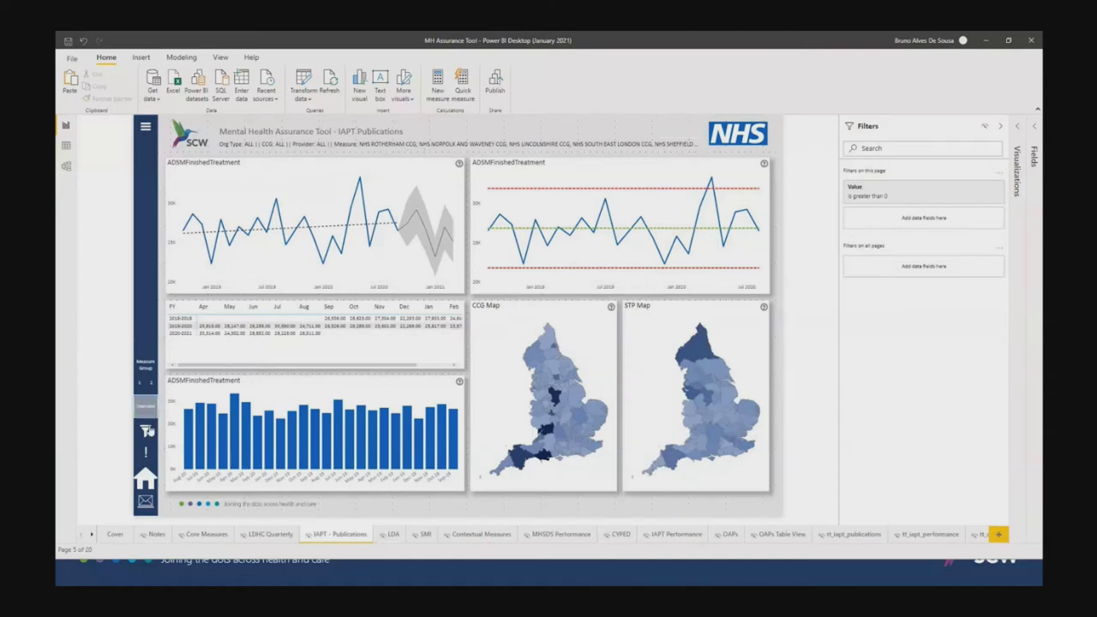
left_click(144, 431)
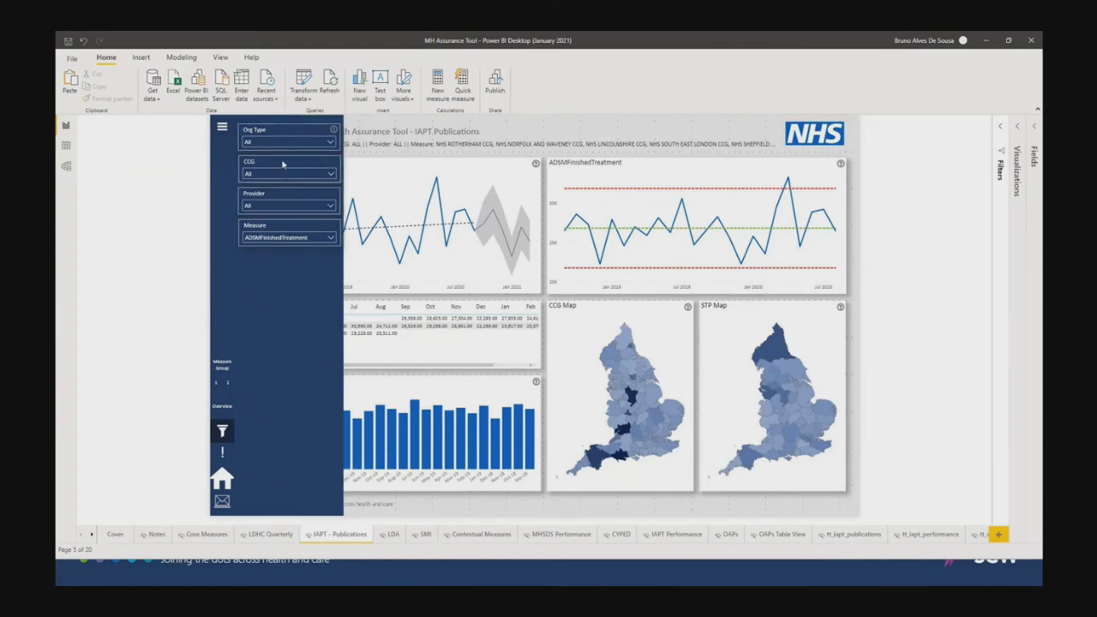
left_click(222, 430)
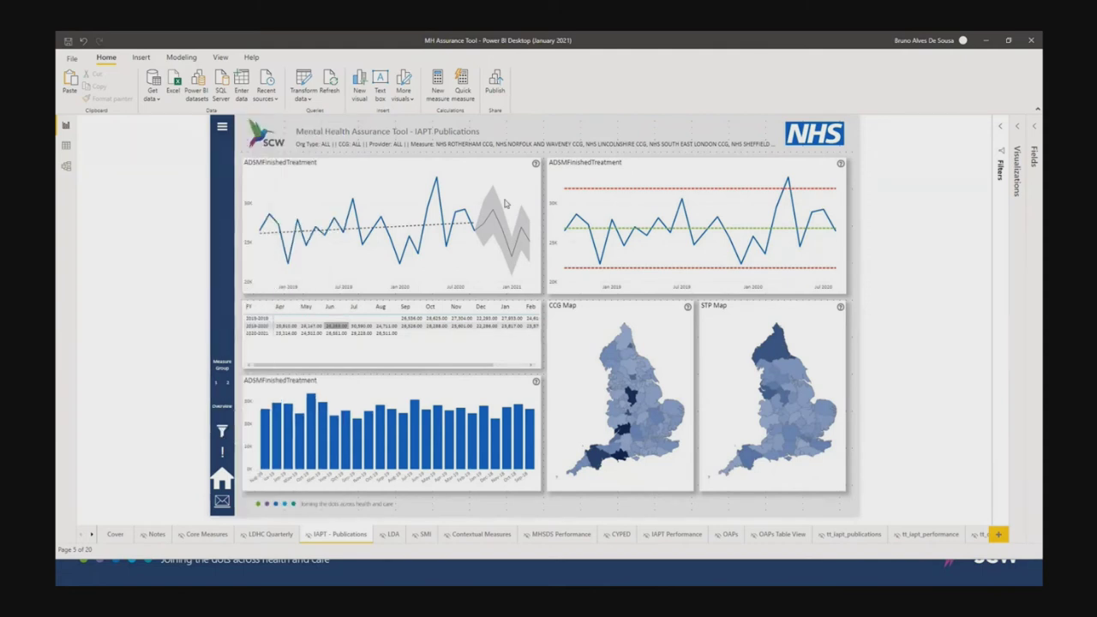
mouse_move(516, 197)
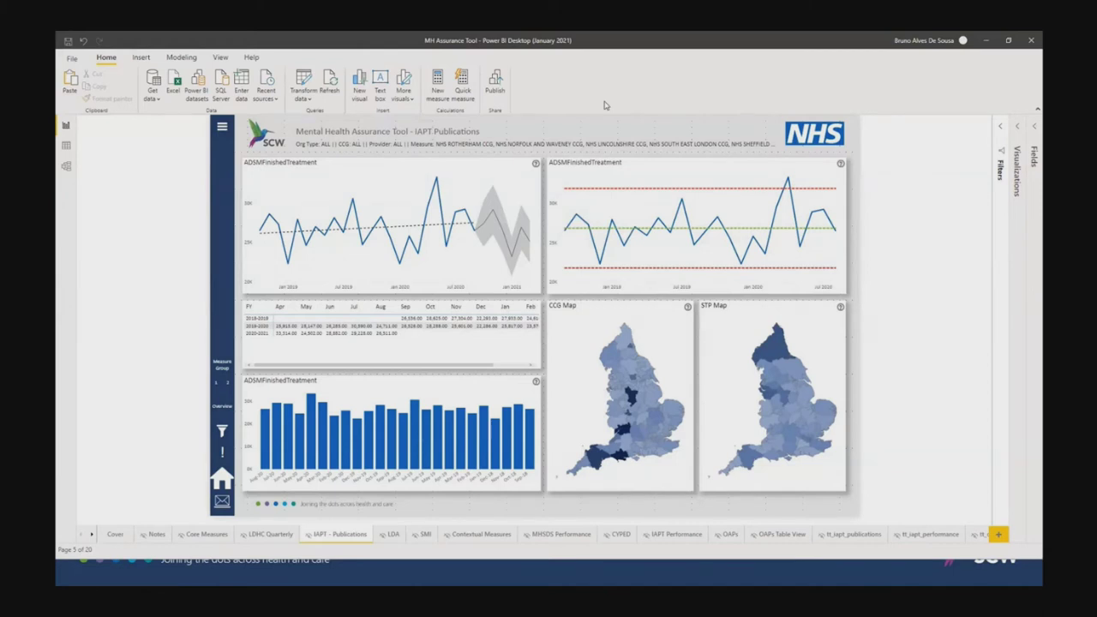
Step: Switch to the Detail view of Measure Group 2 and open its measure list
left_click(215, 391)
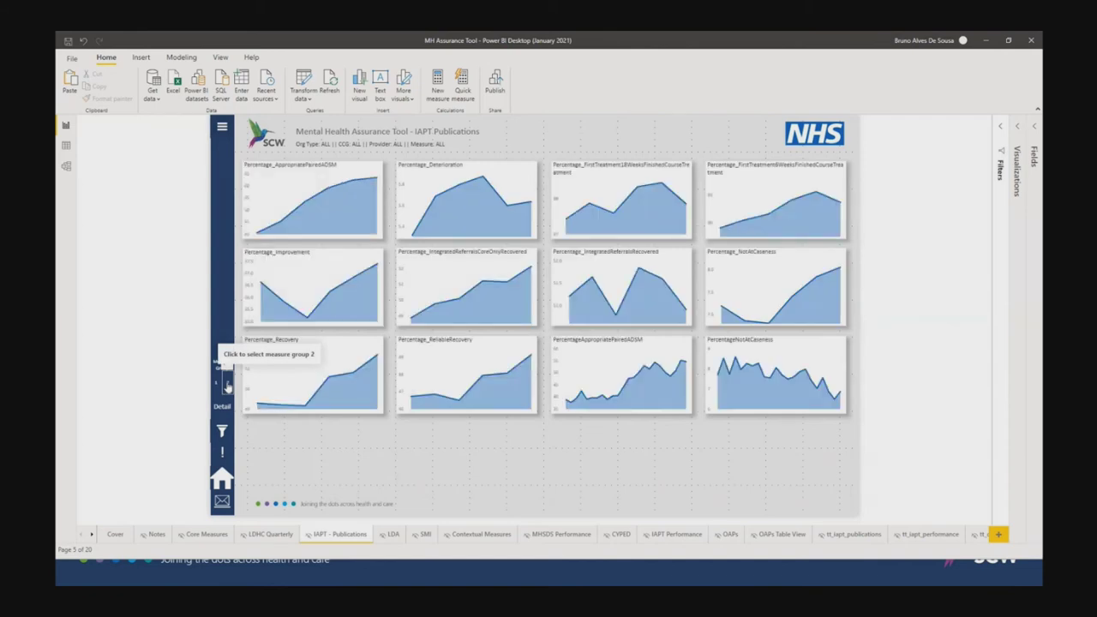
left_click(224, 410)
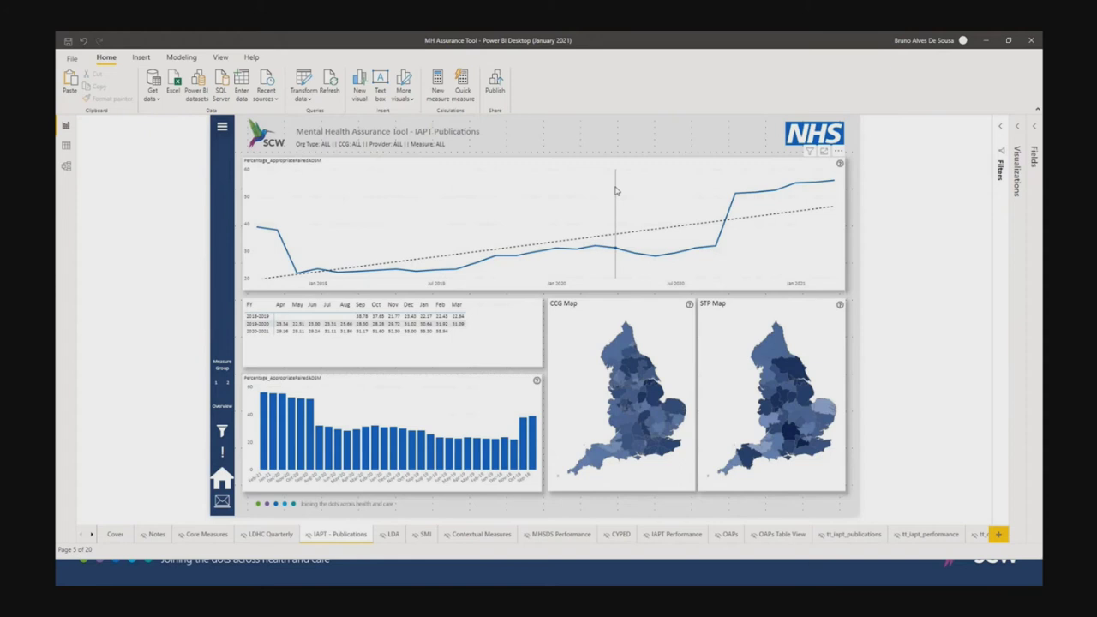
left_click(223, 435)
left_click(264, 240)
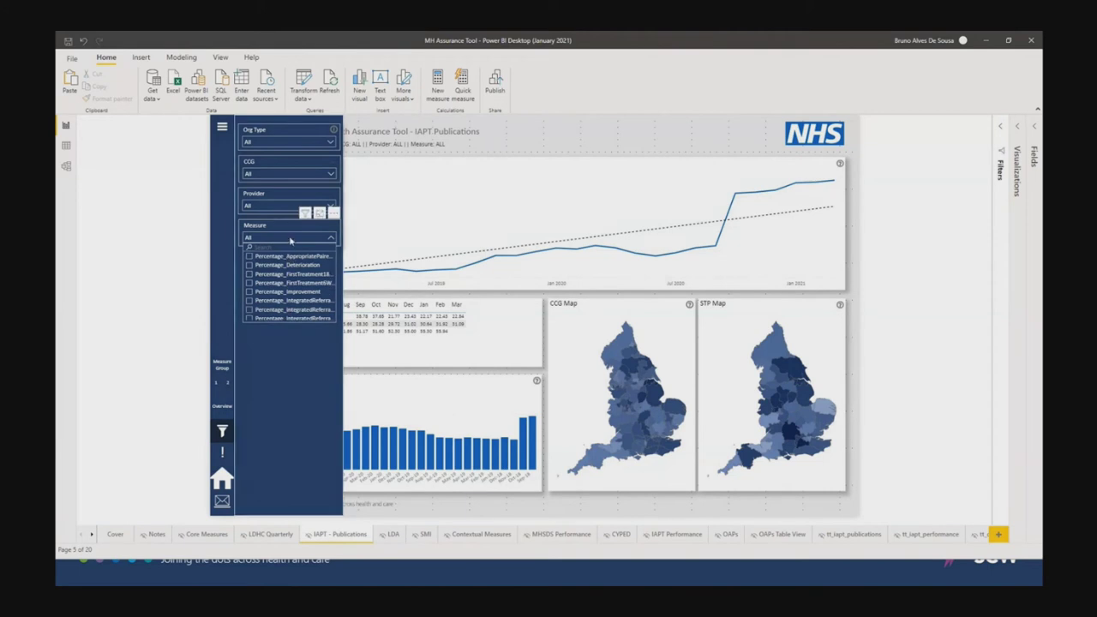
Step: Return to Measure Group 1's Overview charting ADSMFinishedTreatment
left_click(291, 239)
left_click(215, 388)
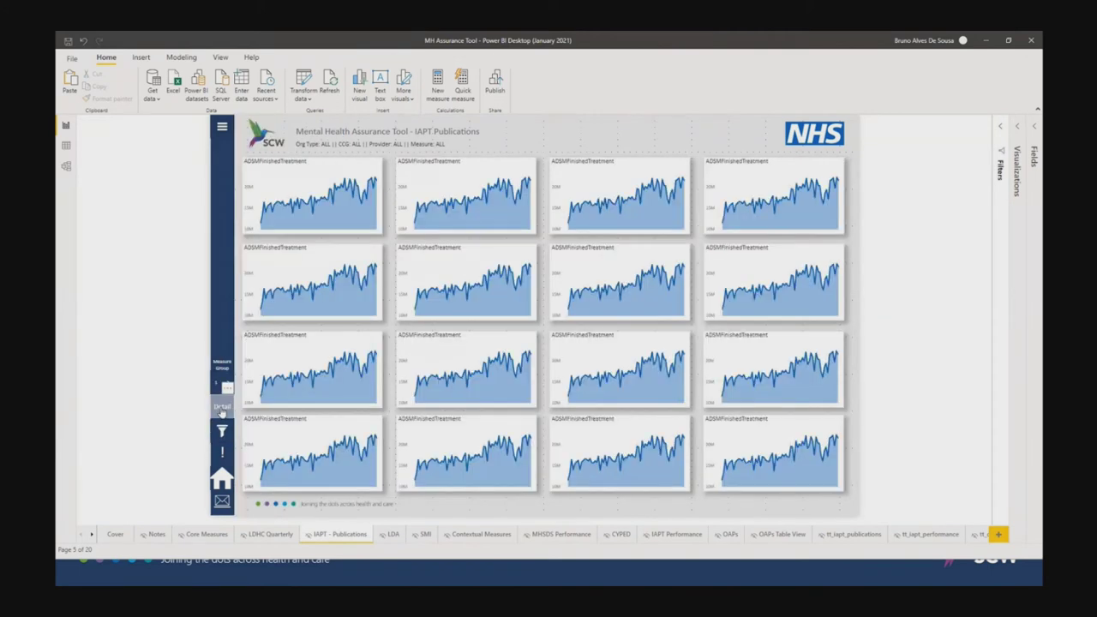
left_click(221, 408)
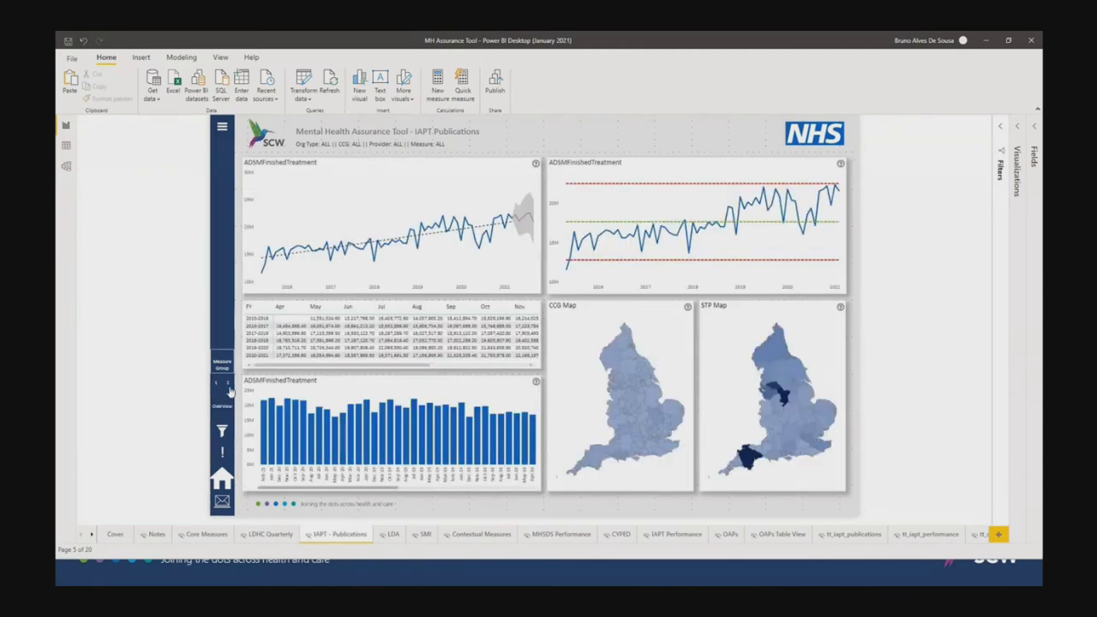
Step: Check the measure slicer without changing it, then bring up the report page list
left_click(222, 430)
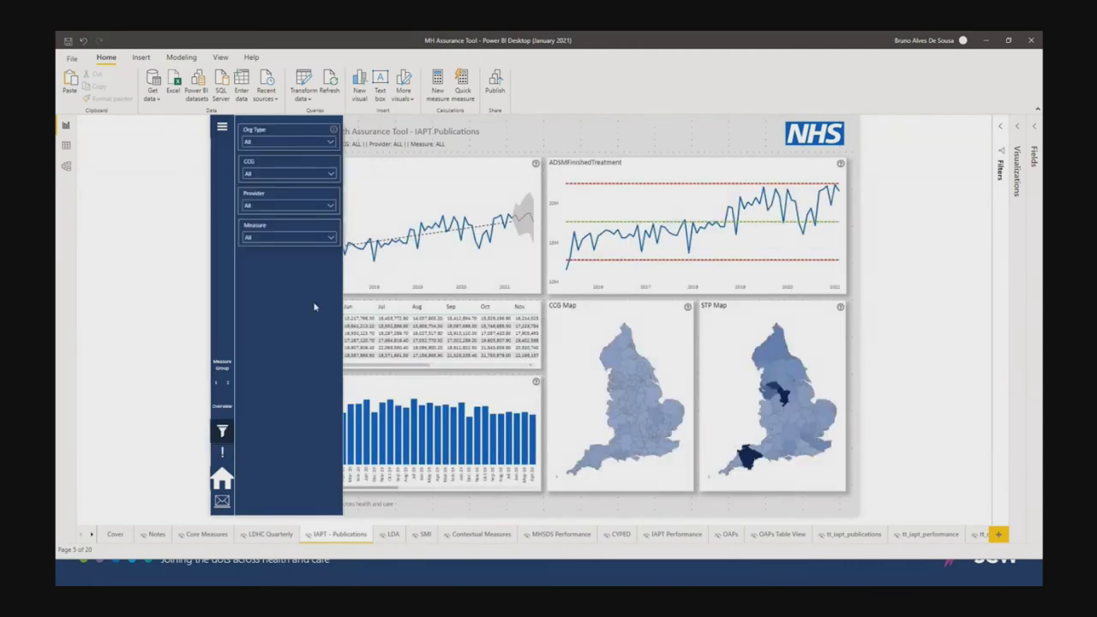
left_click(295, 237)
scroll(287, 300, "up", 3)
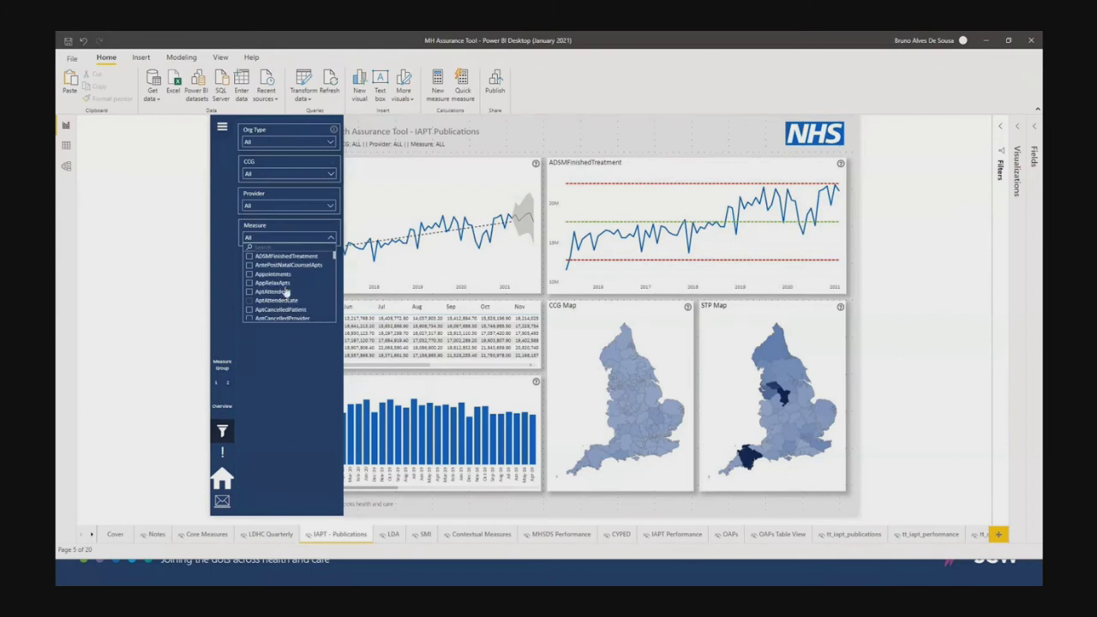
left_click(292, 240)
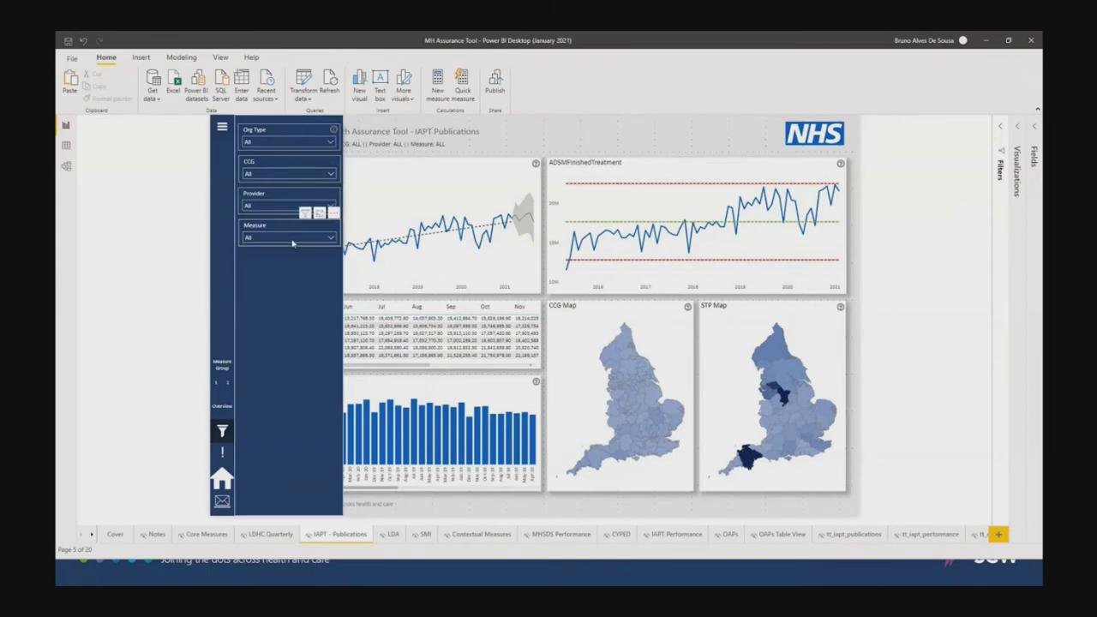
left_click(224, 432)
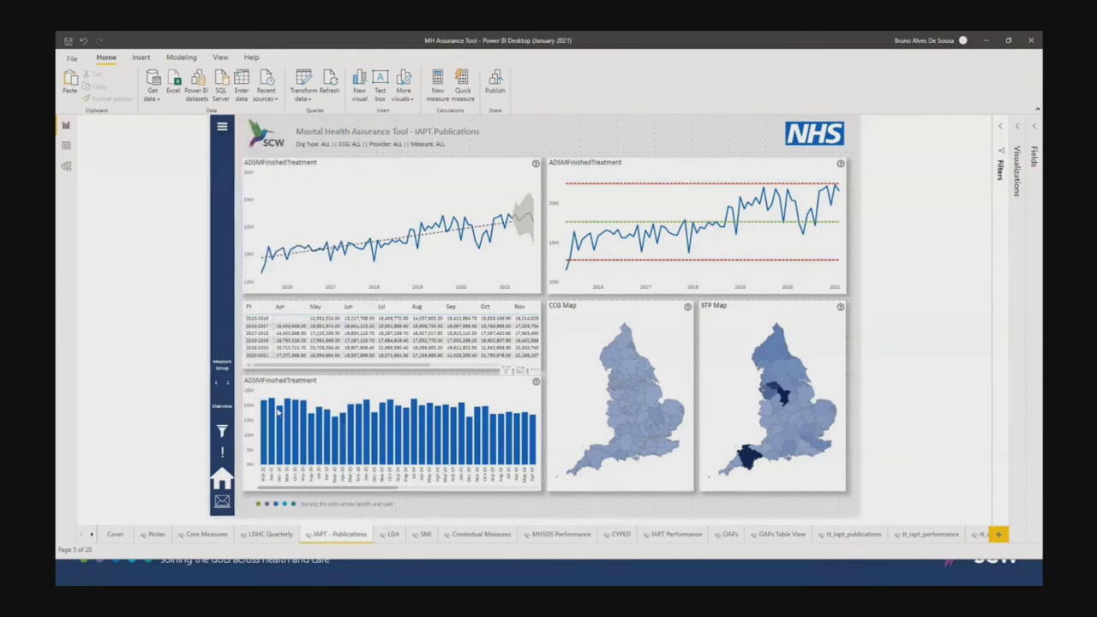
mouse_move(278, 412)
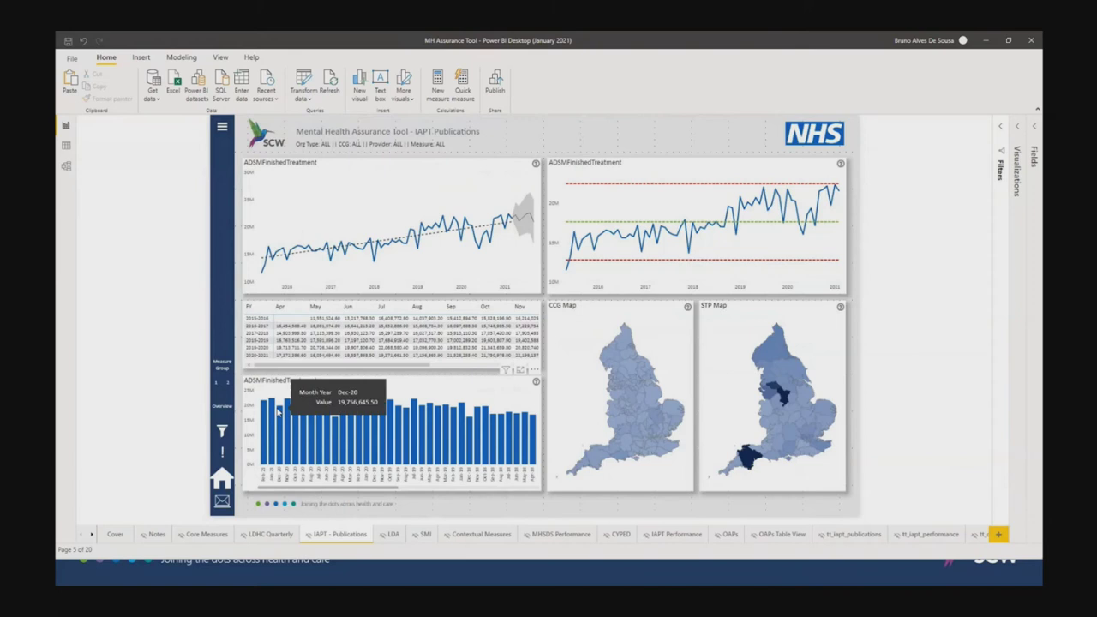
left_click(222, 126)
Step: Open the LDA page and switch the header measure to LDA23, then back to LDA 45
left_click(283, 284)
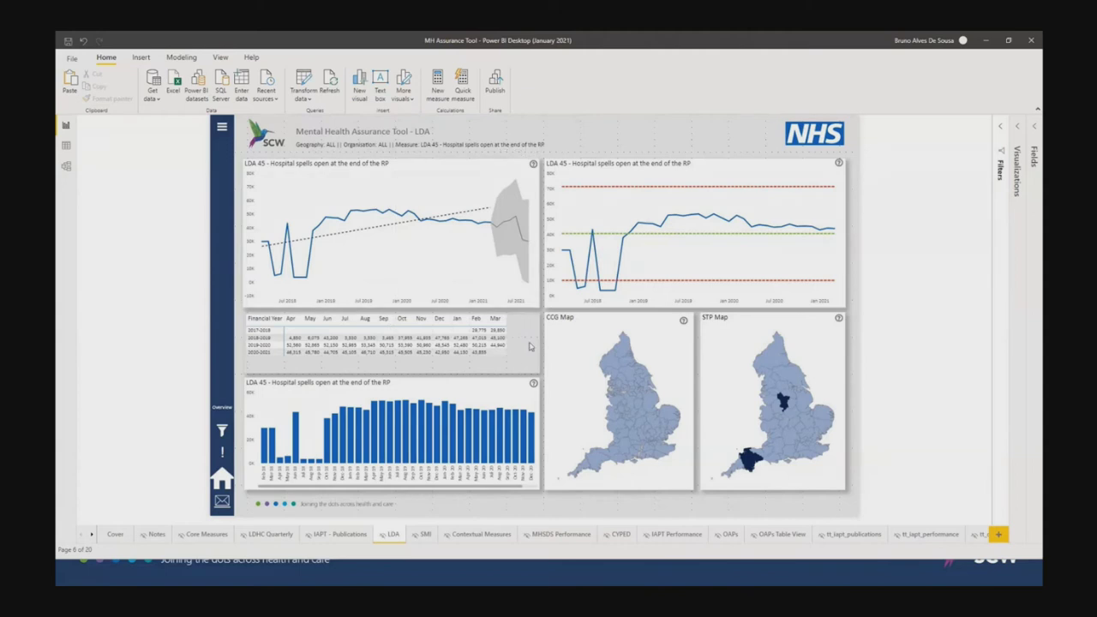
left_click(221, 430)
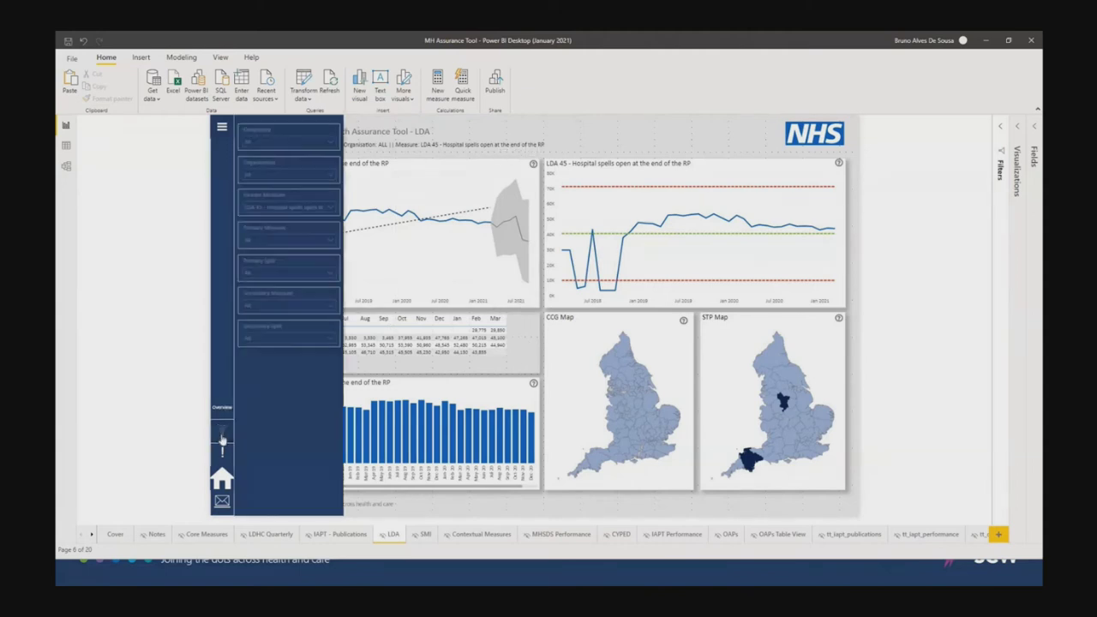
left_click(292, 207)
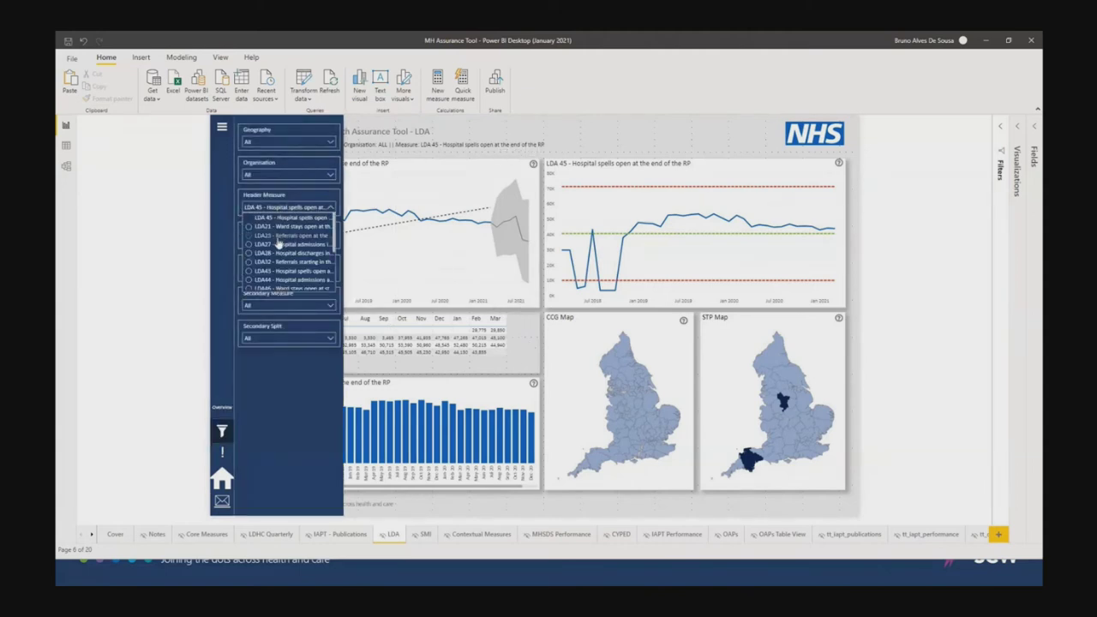
left_click(277, 236)
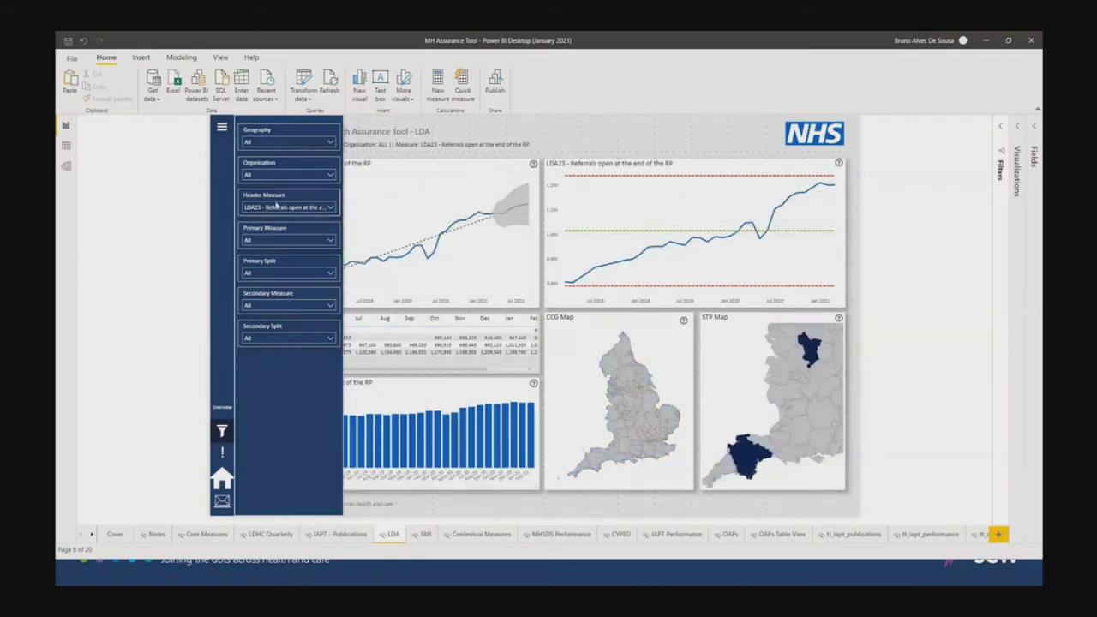
left_click(270, 219)
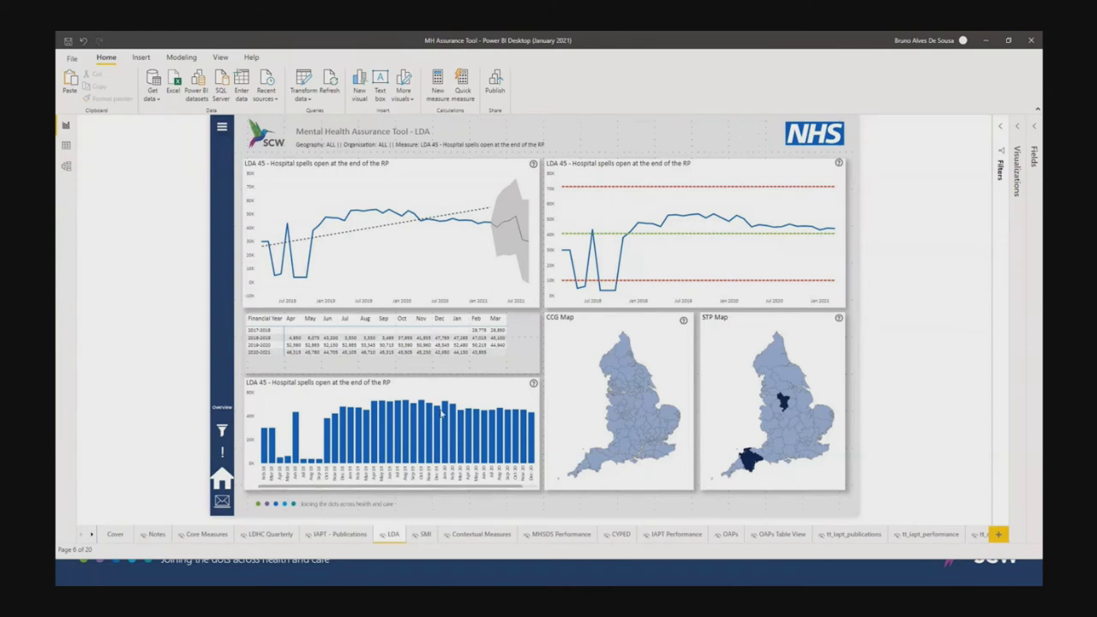
Step: Cross-filter the LDA page to the latest month's bar, clear it, then show the page list
left_click_drag(431, 491, 465, 490)
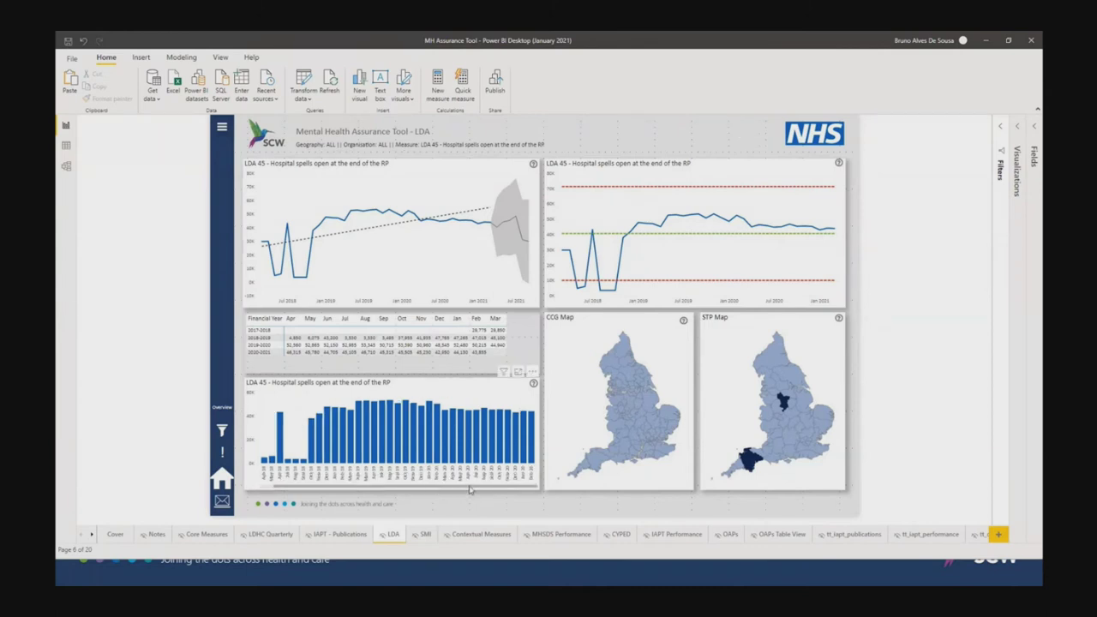
left_click(531, 435)
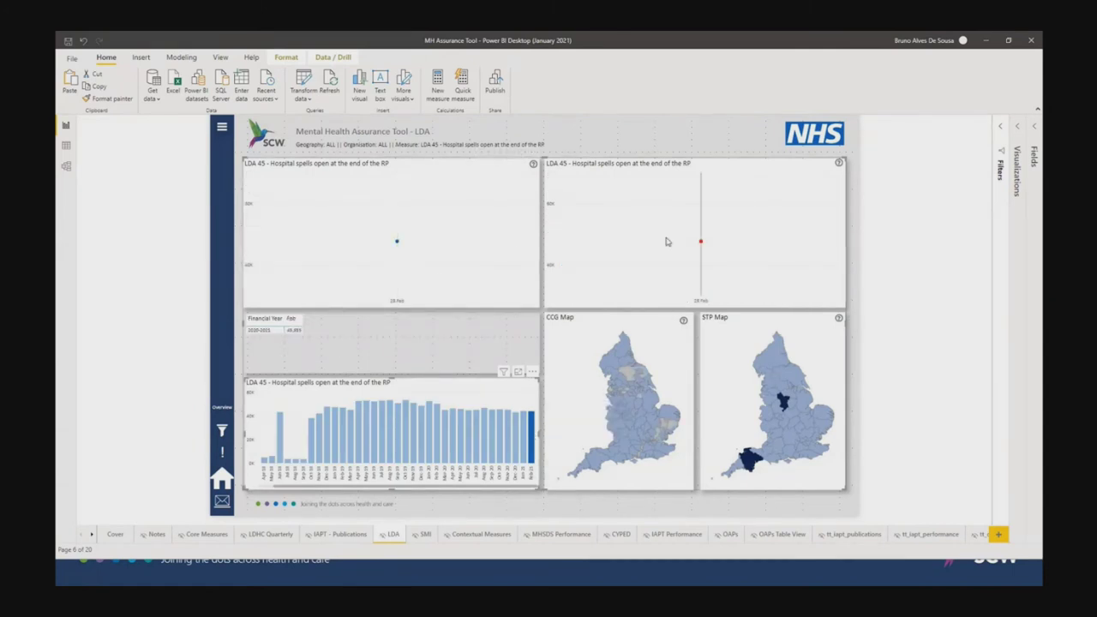
mouse_move(666, 240)
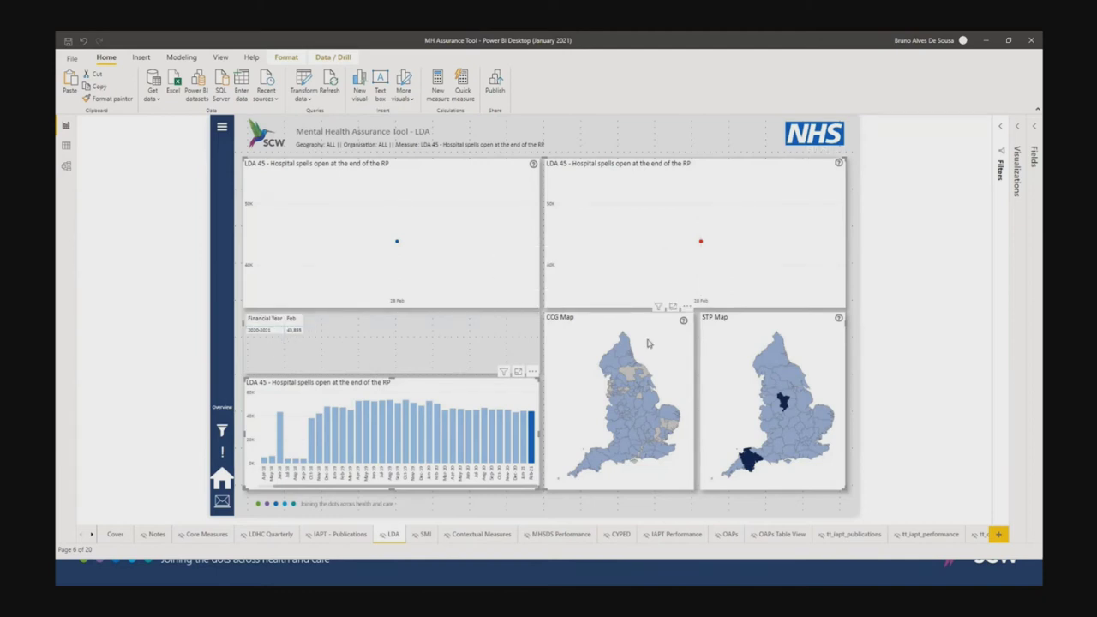
left_click(532, 425)
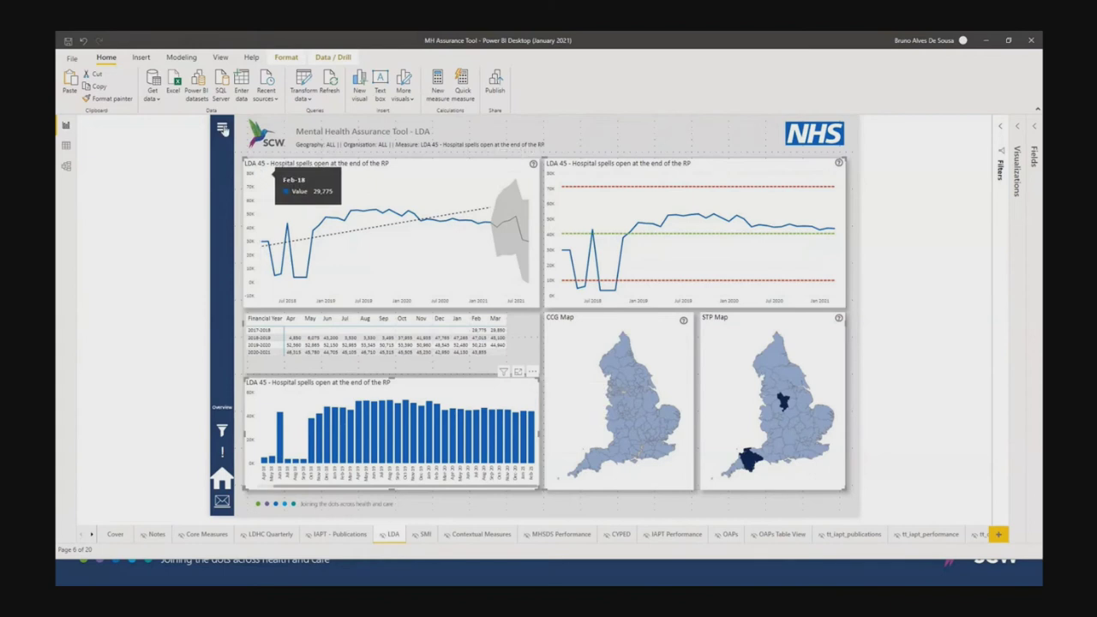
left_click(222, 128)
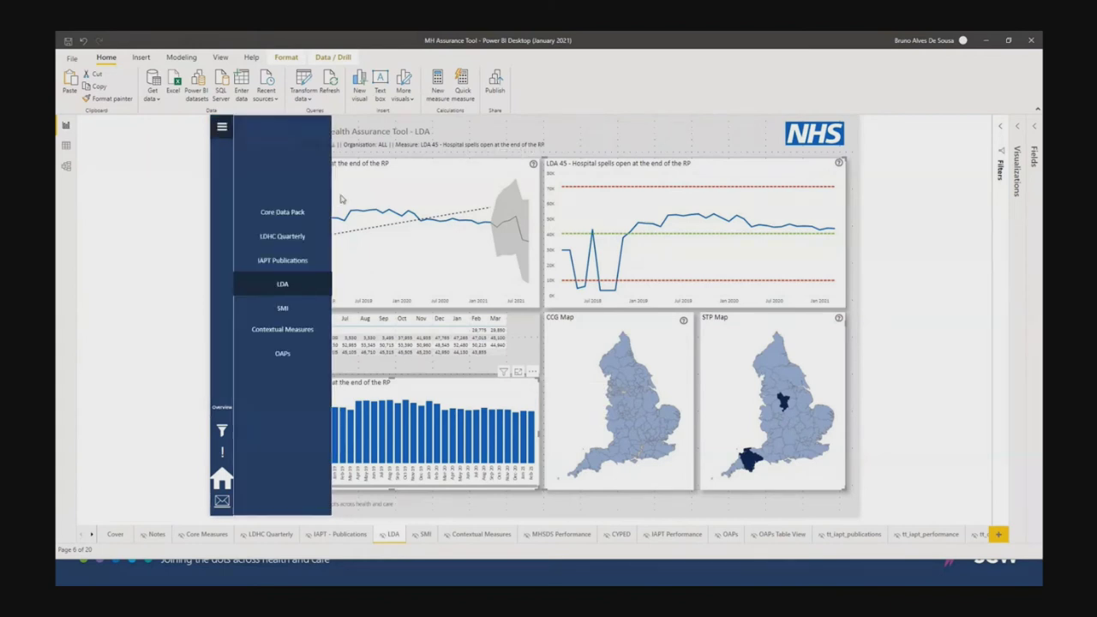
Step: Filter the SMI page to the BloodPressure health check, then go to the Contextual Measures page
left_click(282, 307)
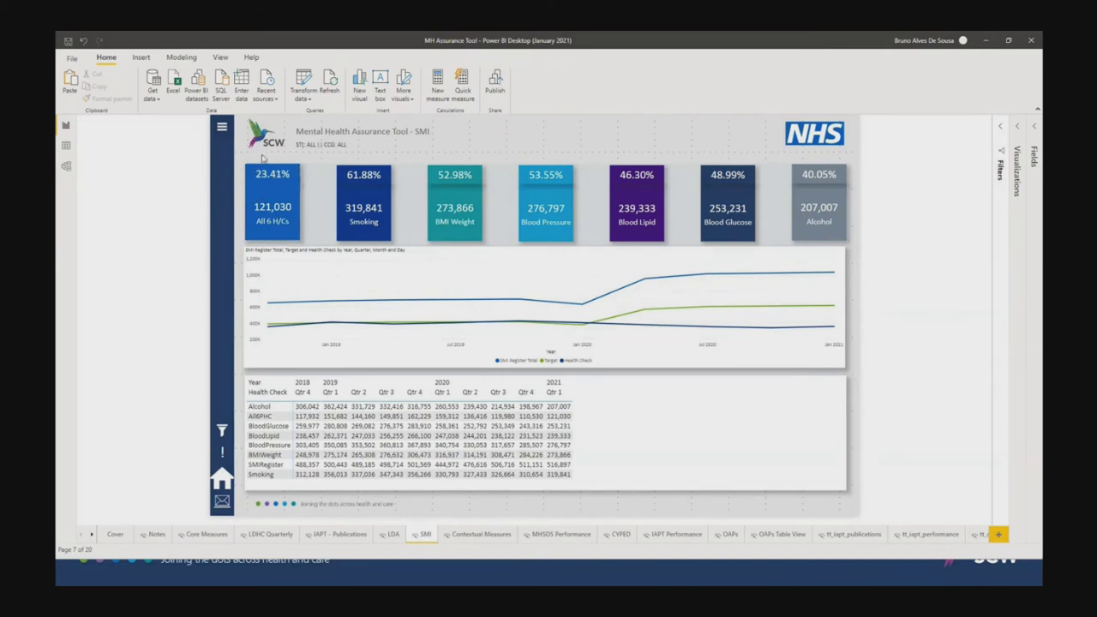
left_click(222, 429)
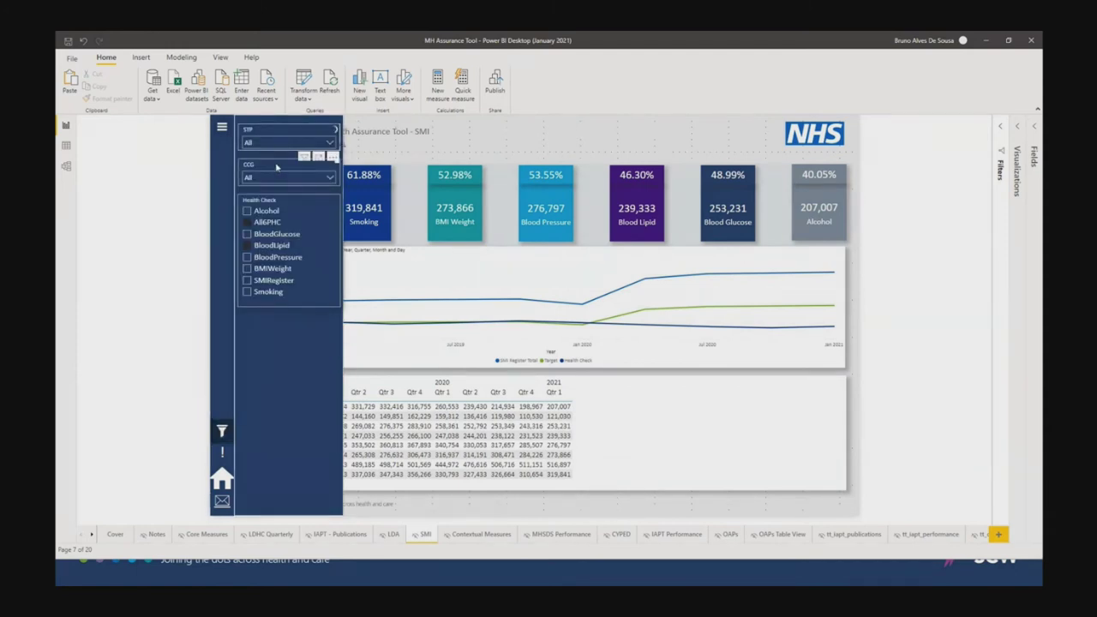
left_click(270, 259)
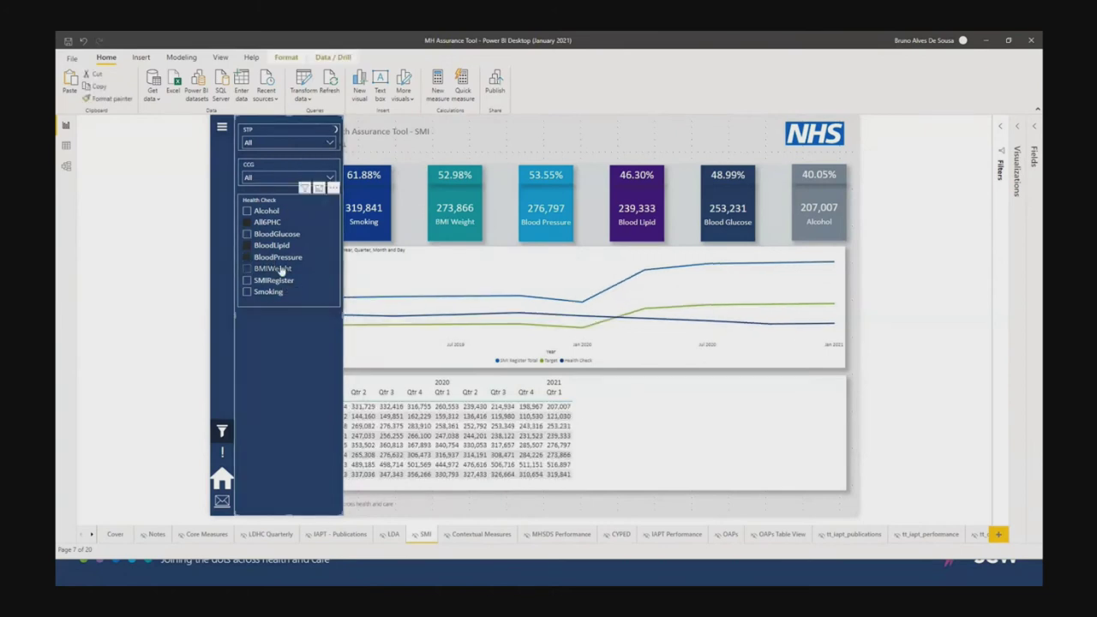
left_click(222, 431)
left_click(221, 129)
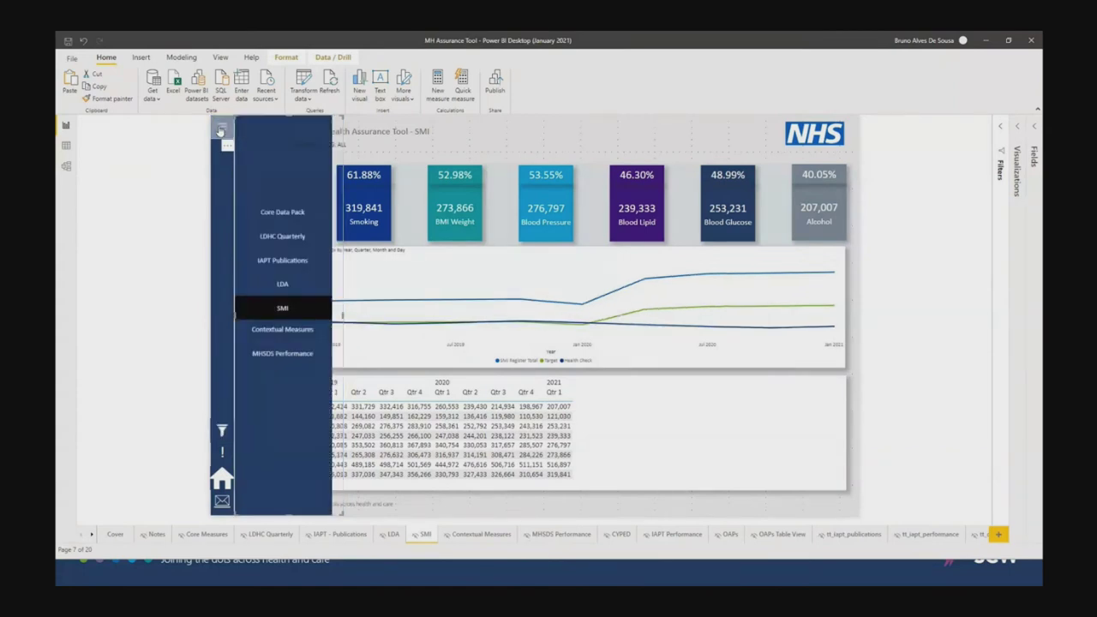
left_click(282, 332)
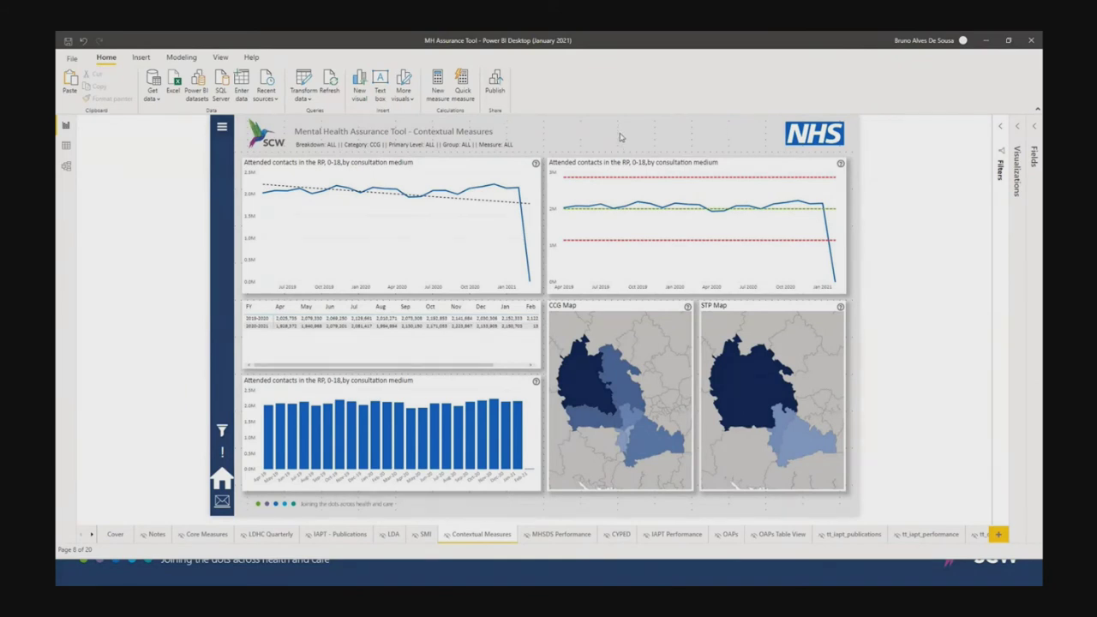
Step: Inspect the Contextual Measures MEASURE_GROUP and MEASURE_NAME slicer options without changing them
left_click(221, 430)
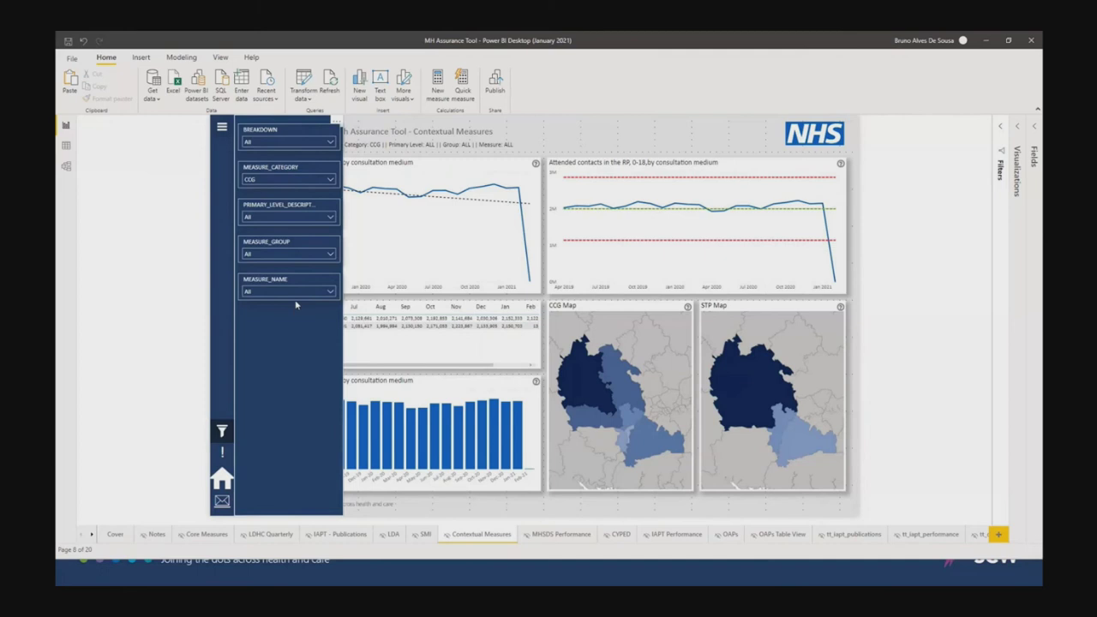
left_click(283, 254)
left_click(283, 255)
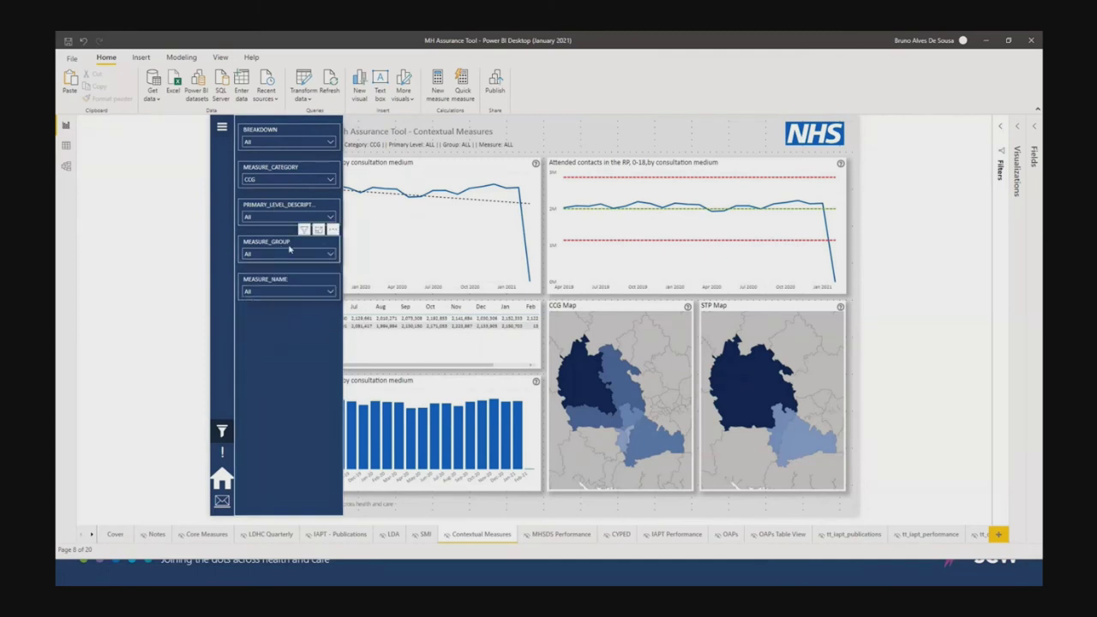
left_click(274, 293)
left_click(275, 294)
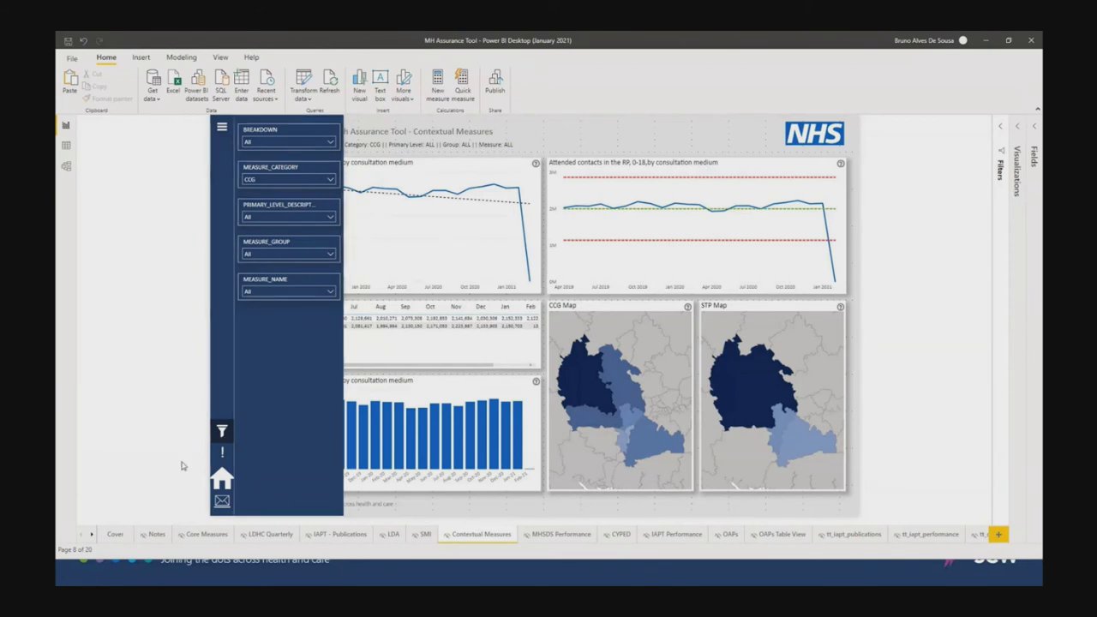
Step: Hide the slicer pane and switch to the MHSDS Performance page
left_click(222, 435)
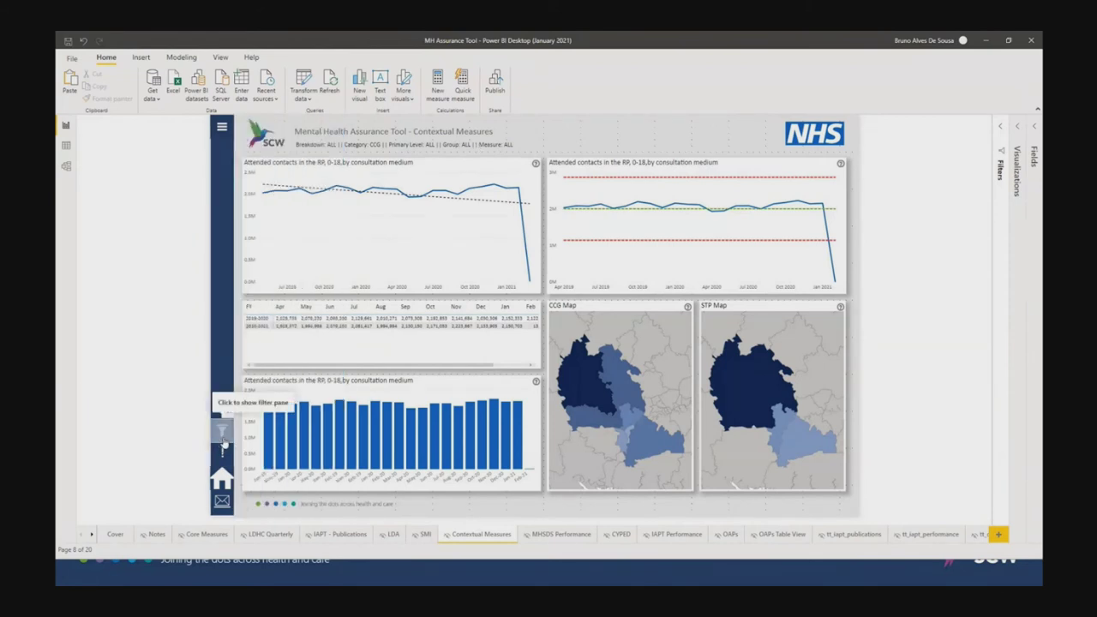
left_click(222, 477)
left_click(282, 354)
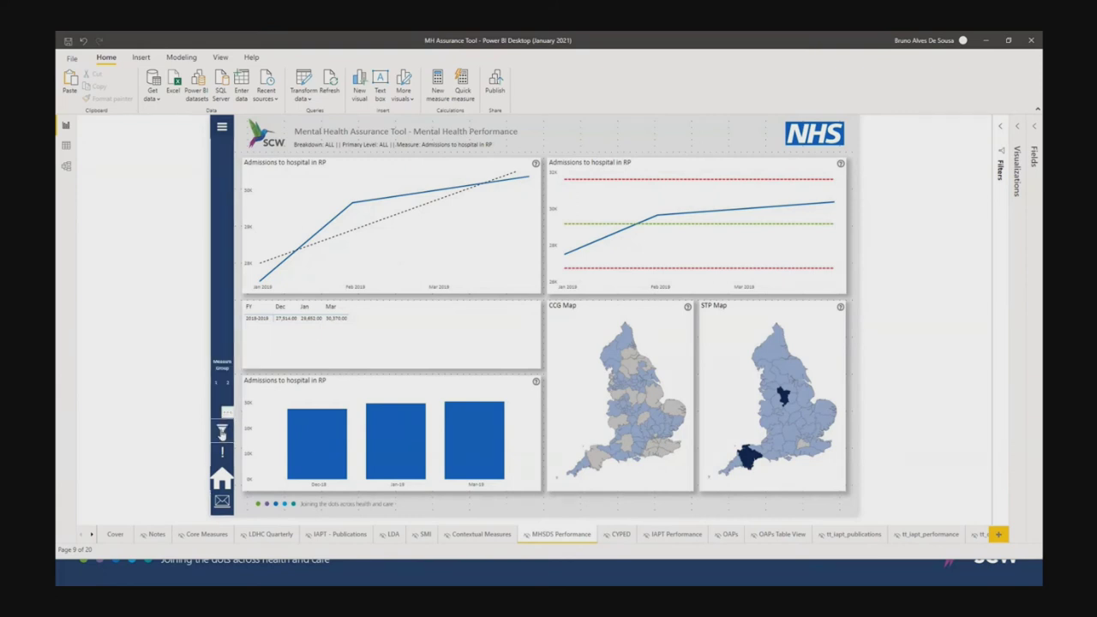
Step: Browse the MeasureName slicer options and select Admissions to hospital in RP
left_click(222, 430)
left_click(329, 211)
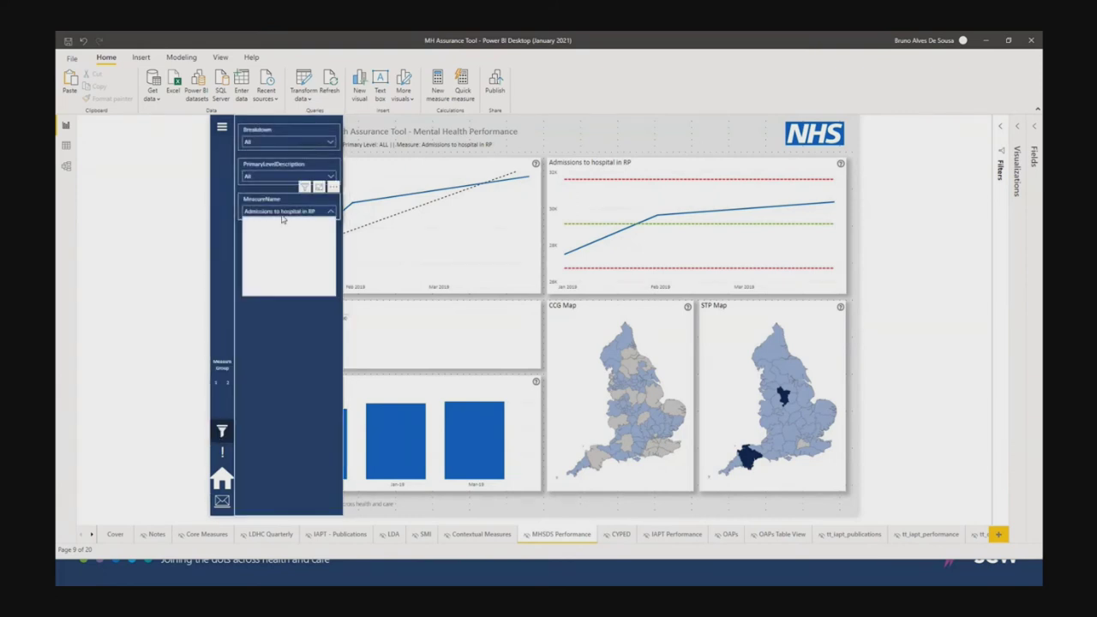
scroll(286, 257, "down", 10)
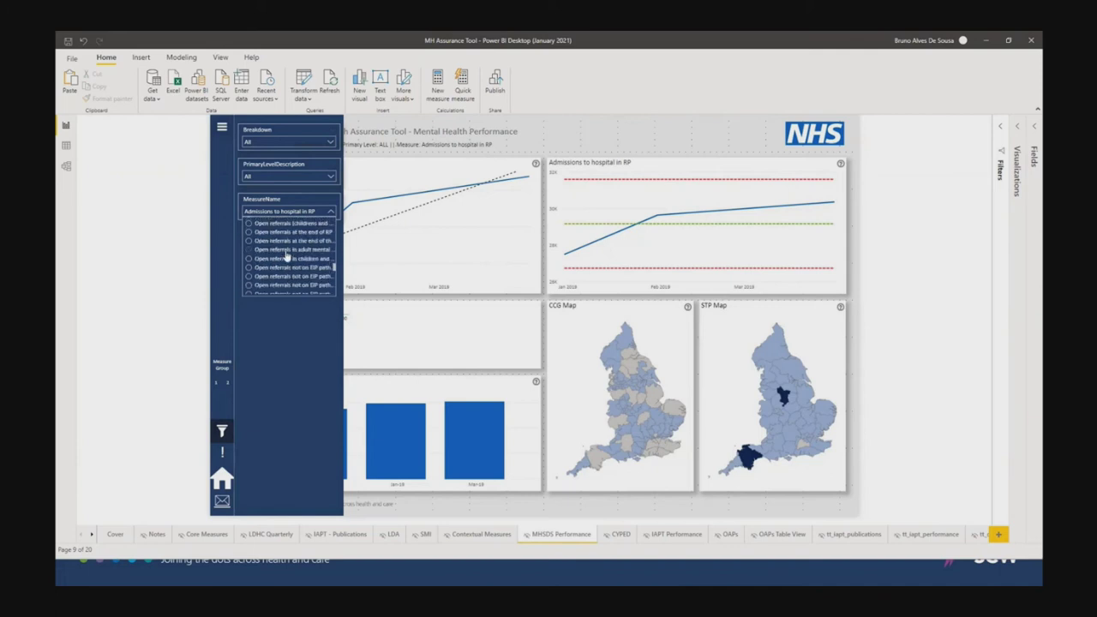
scroll(286, 257, "up", 10)
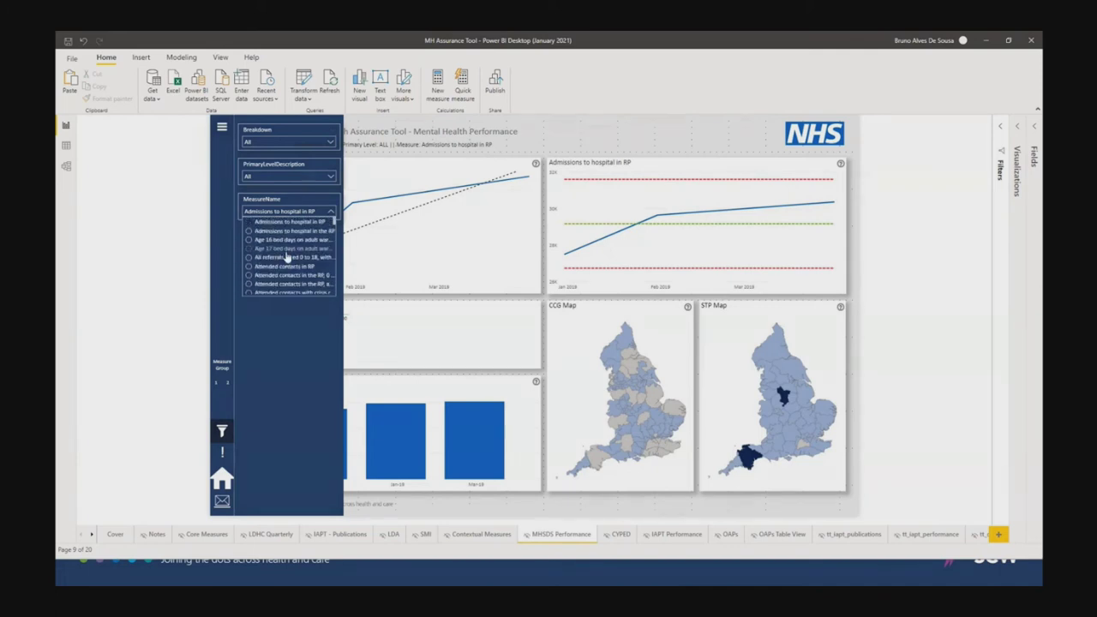
left_click(292, 230)
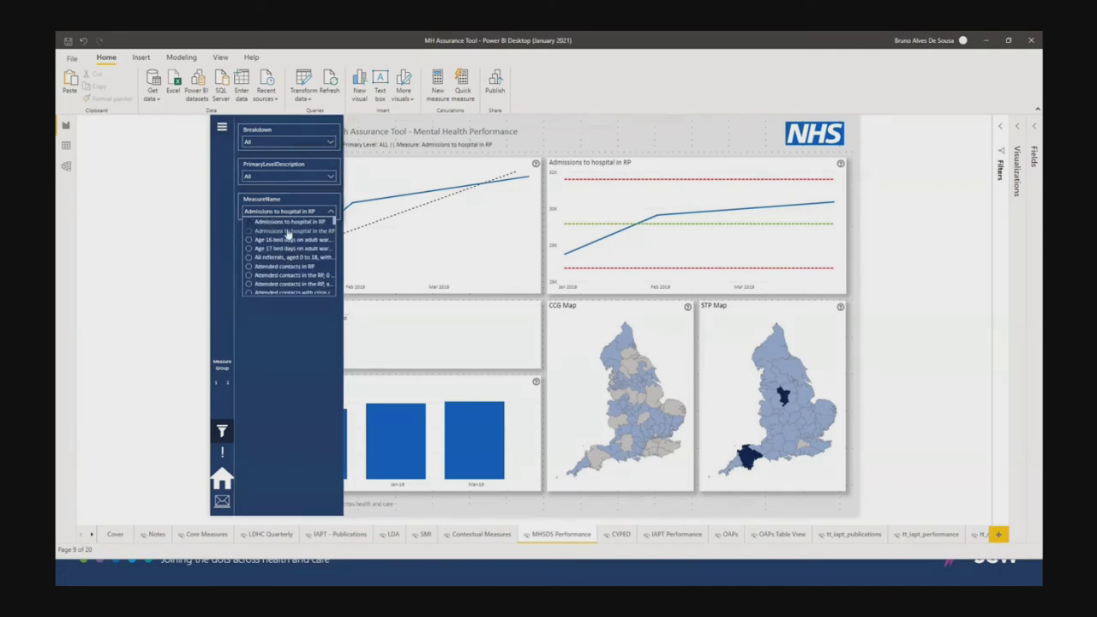
left_click(284, 211)
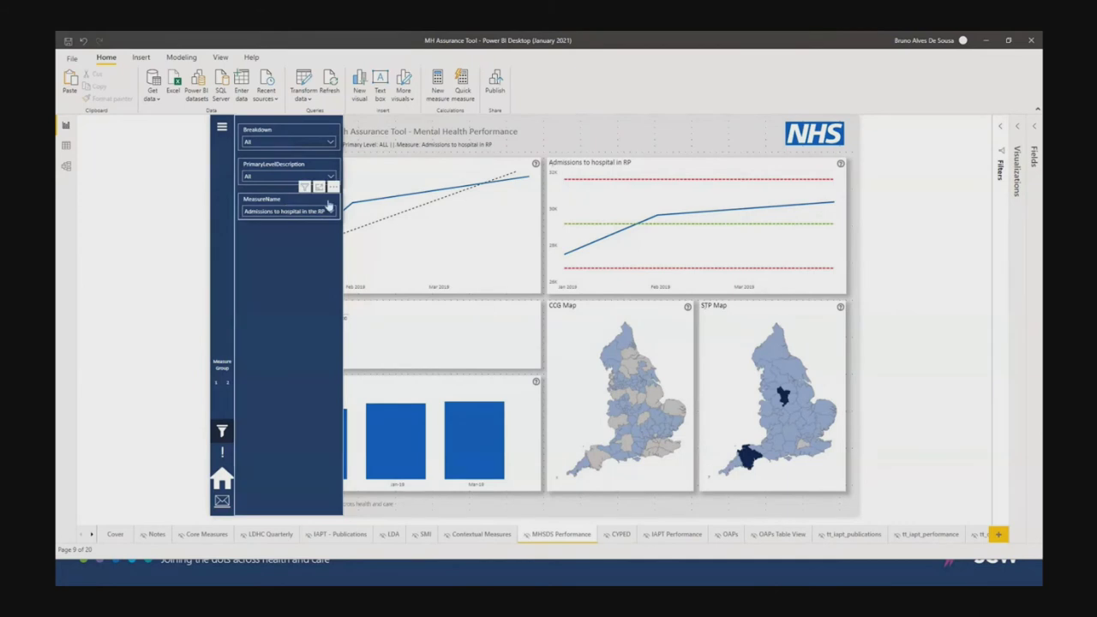
Step: Compare Age 16 bed days on adult wards, revert to Admissions to hospital in RP, then show open windows
left_click(283, 211)
left_click(279, 240)
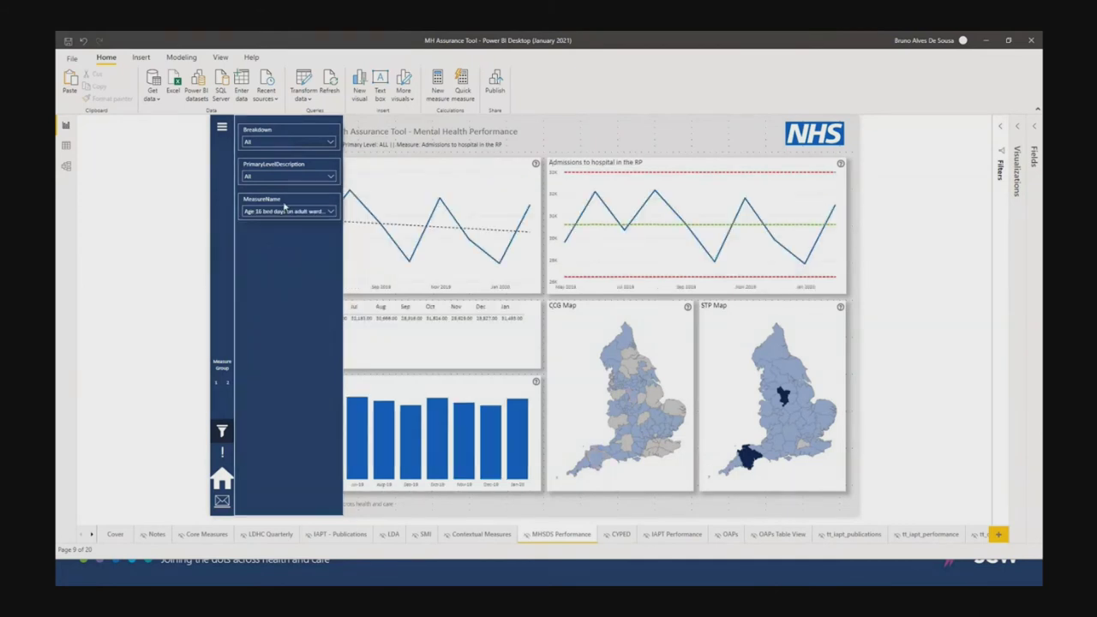
left_click(286, 214)
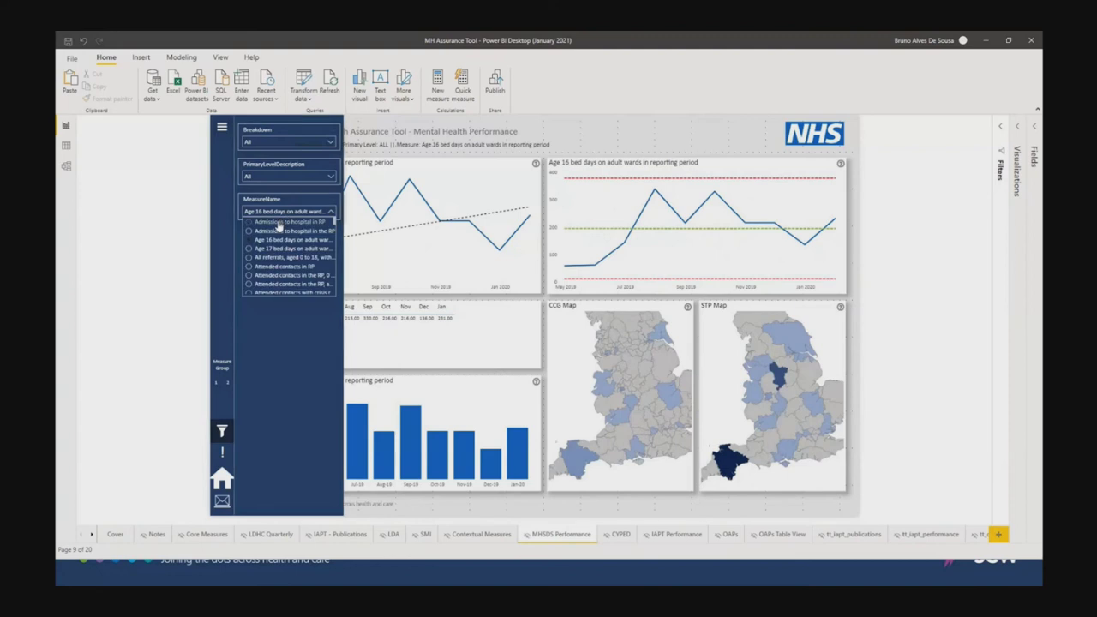
left_click(278, 223)
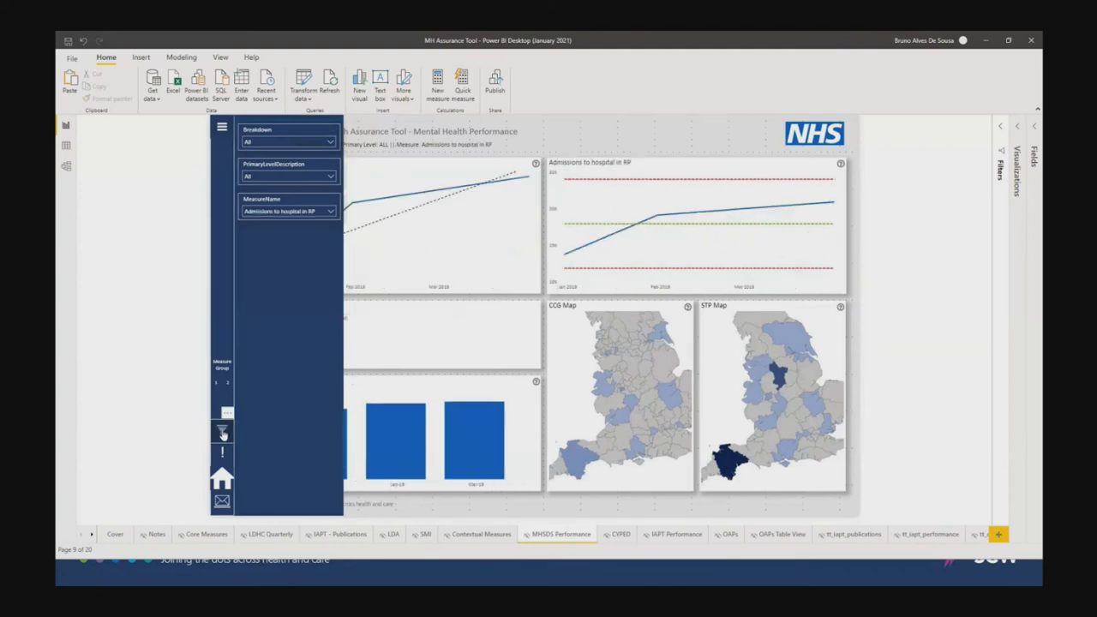
left_click(225, 430)
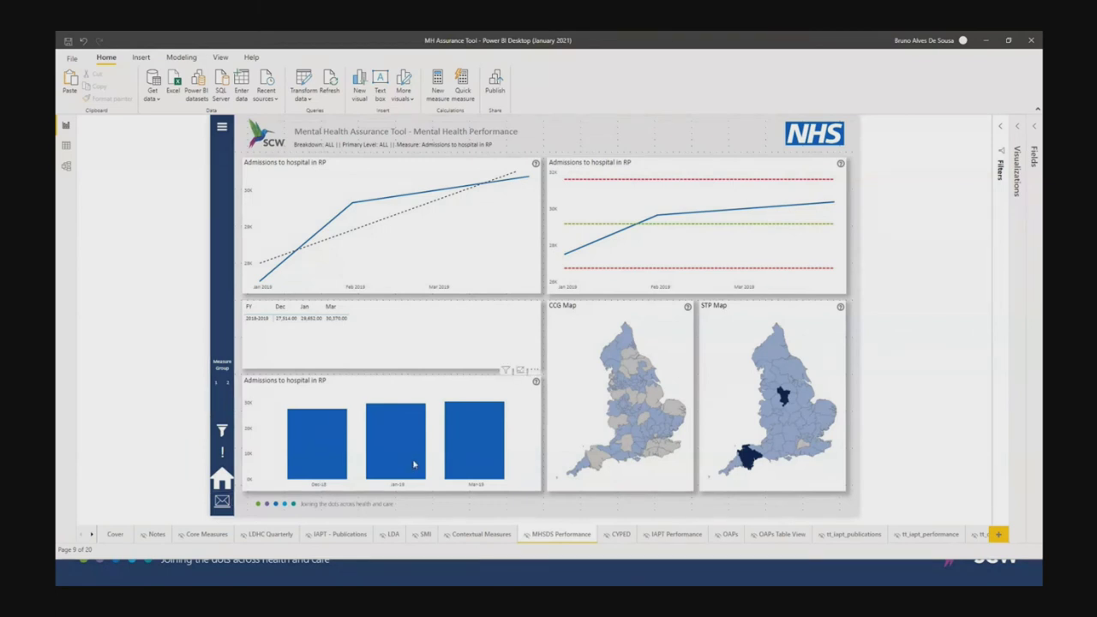
key("alt+Tab")
key("alt+Tab")
key("alt+Tab")
key("alt+Tab")
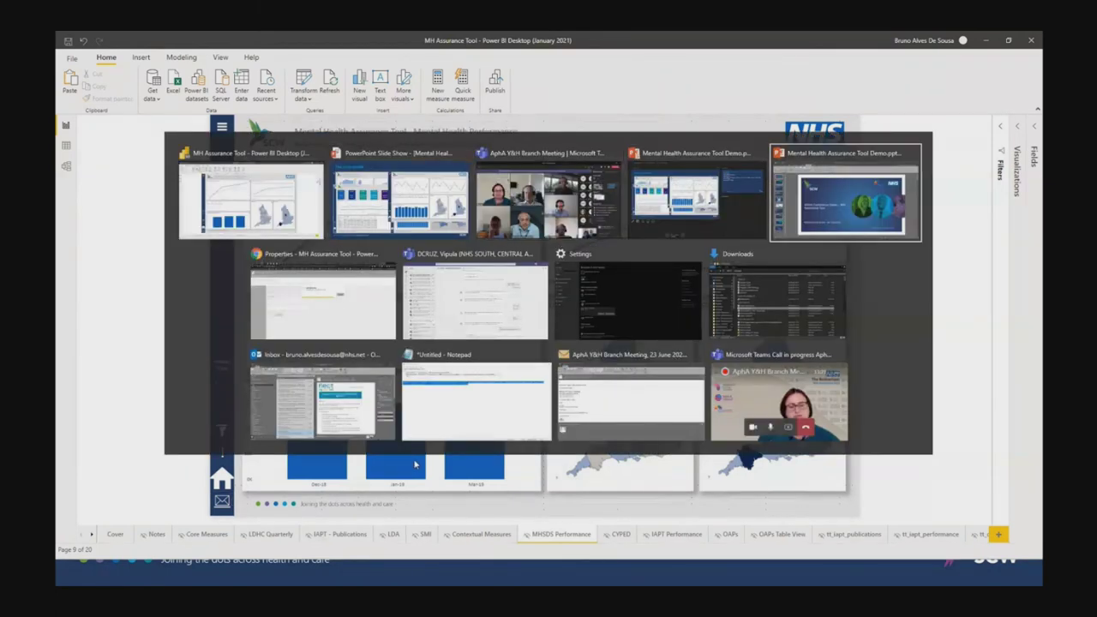